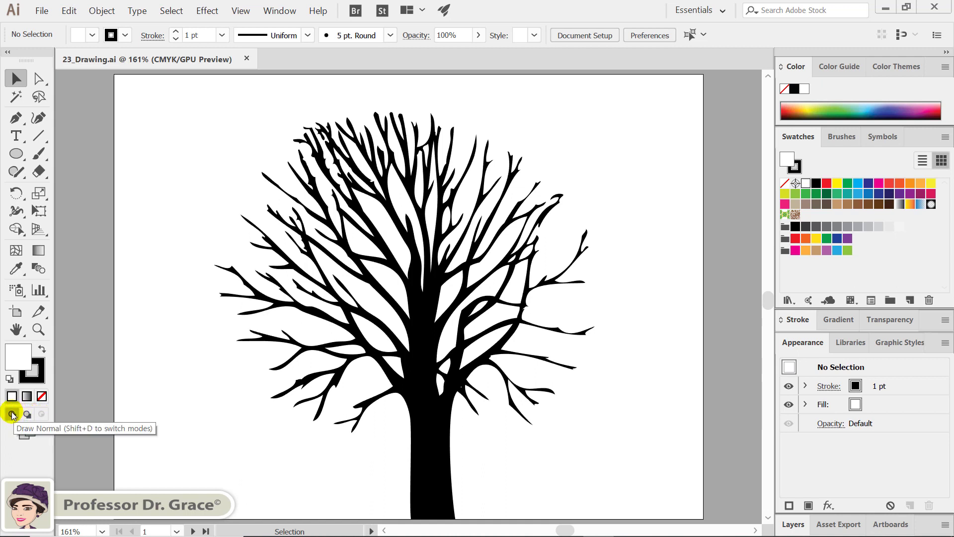
- Use Draw Normal mode with no fill and a light green stroke, and select the Blob Brush
left_click(11, 414)
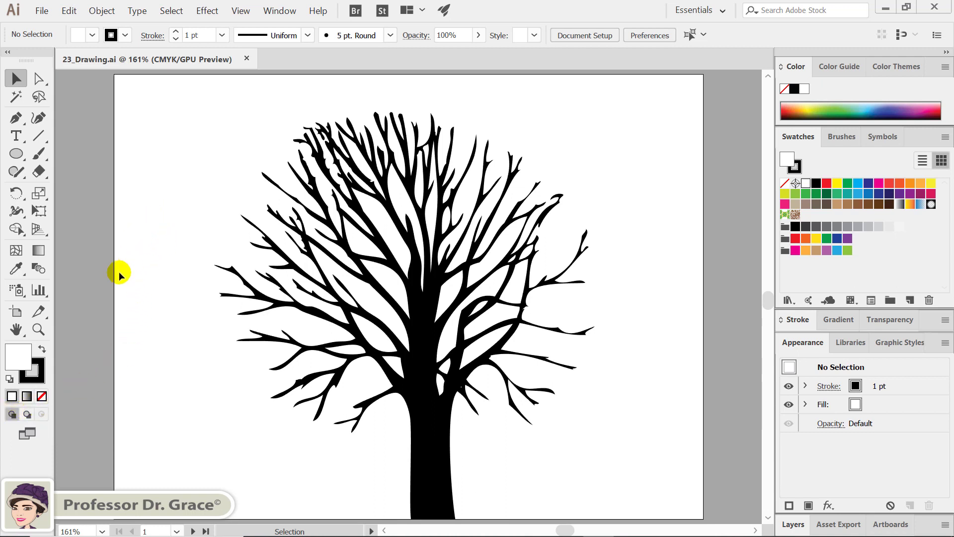
key("slash")
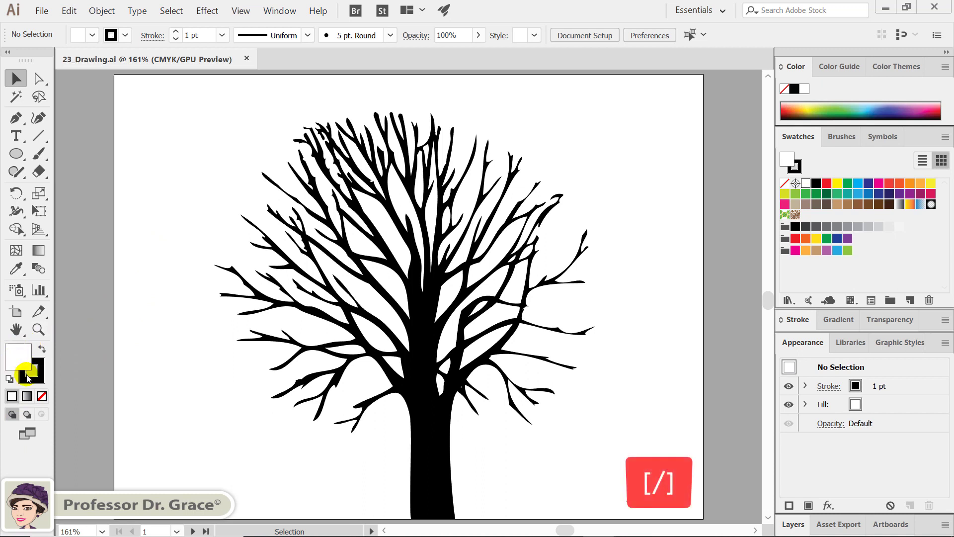
left_click(42, 396)
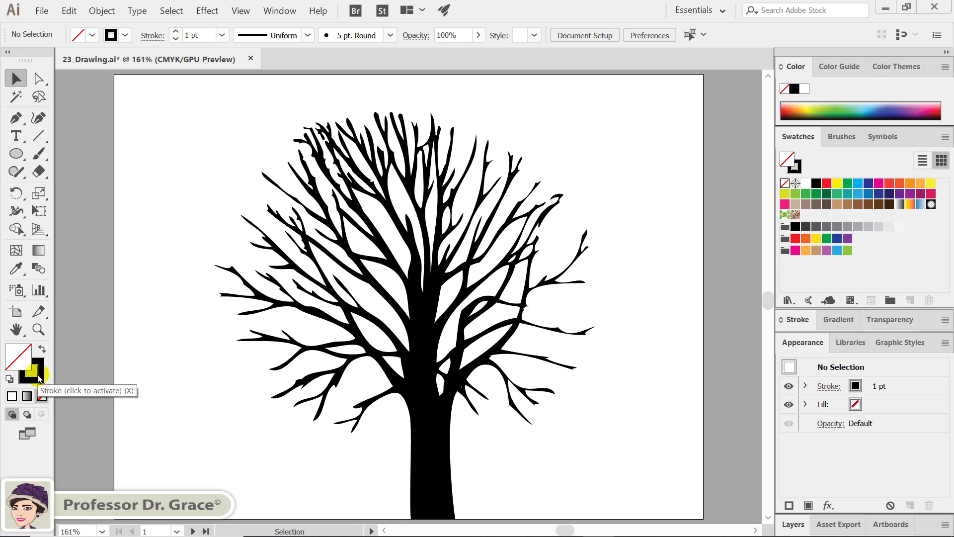
left_click(39, 377)
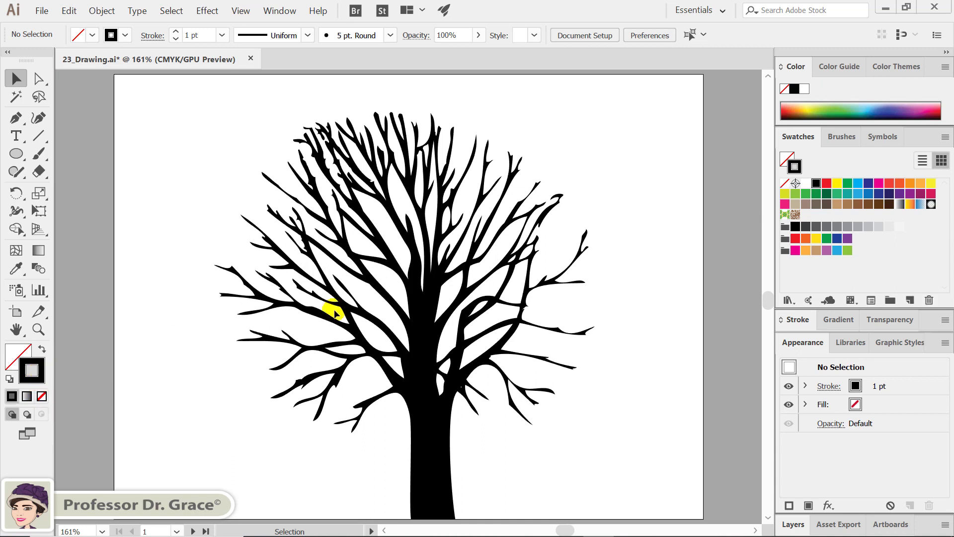
left_click(795, 193)
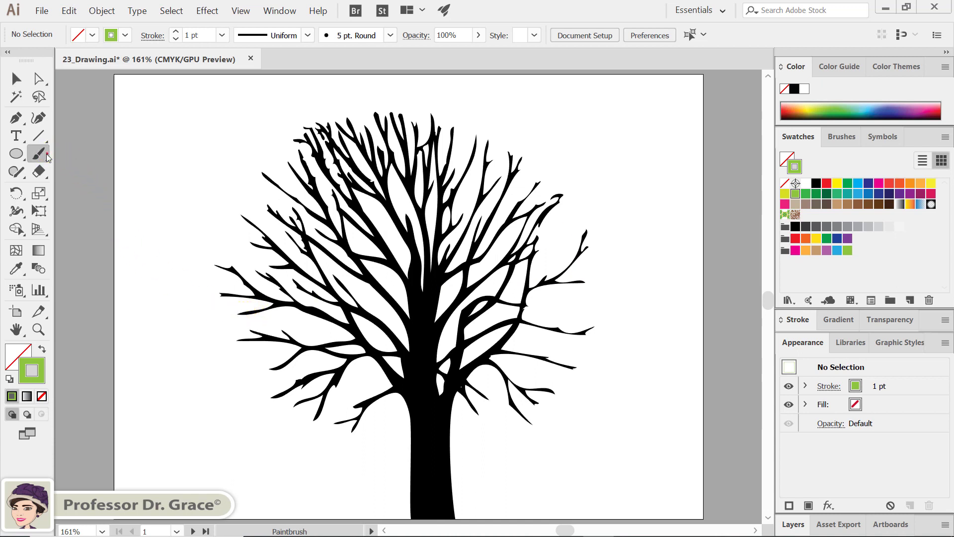
left_click_drag(46, 153, 124, 168)
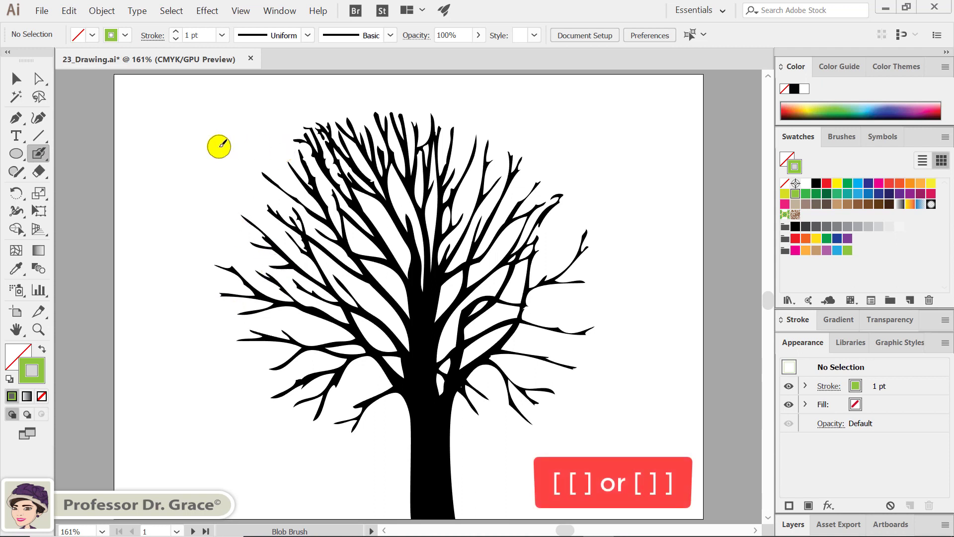
- Enlarge the Blob Brush and paint light green leaf blobs across the left, upper and right branches
key("bracketright")
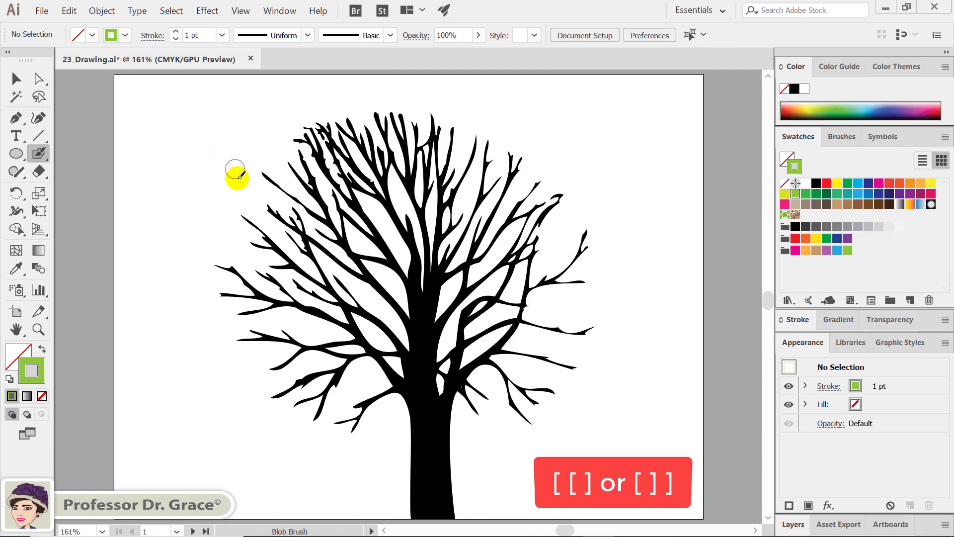
left_click_drag(269, 240, 254, 235)
left_click_drag(361, 203, 338, 220)
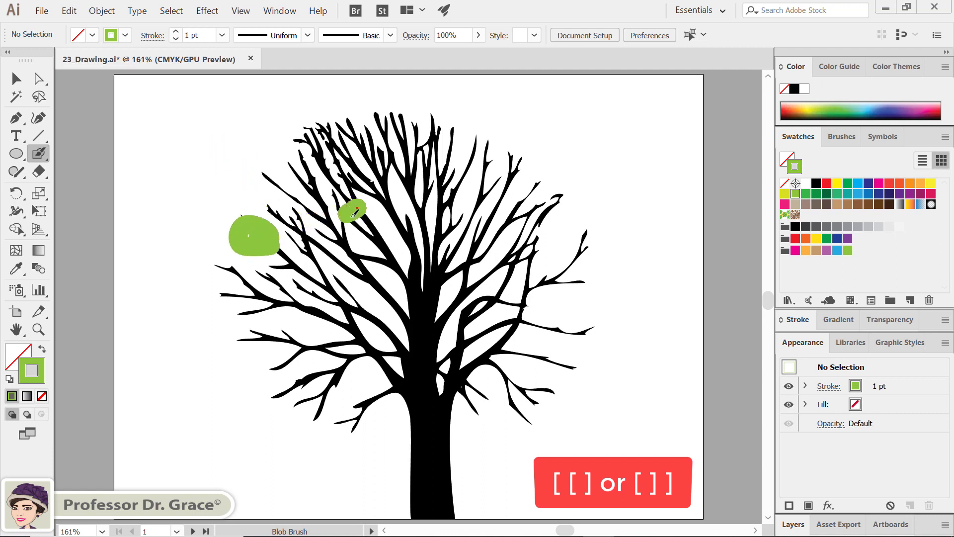
left_click_drag(359, 151, 335, 176)
left_click_drag(416, 191, 447, 207)
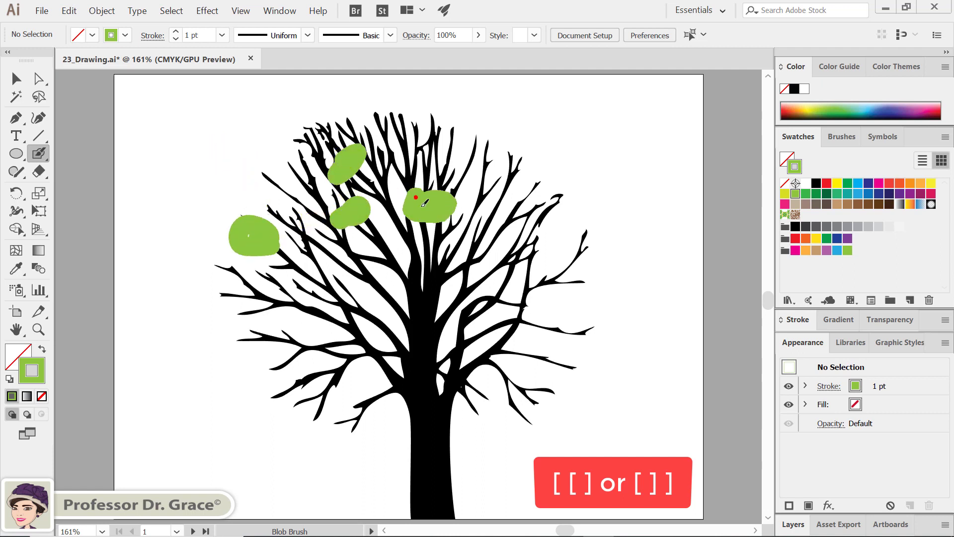
left_click_drag(362, 298, 346, 317)
left_click_drag(293, 300, 295, 302)
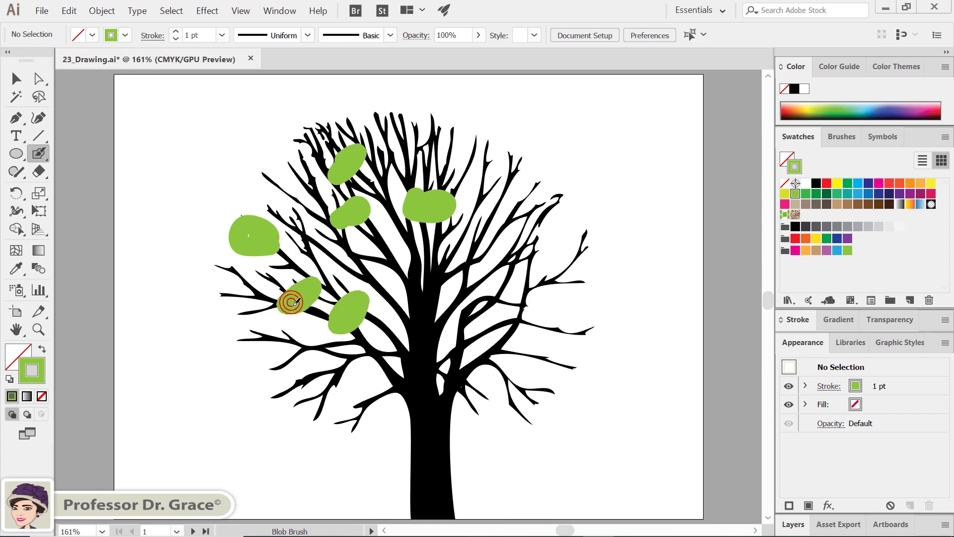
left_click_drag(464, 299, 481, 302)
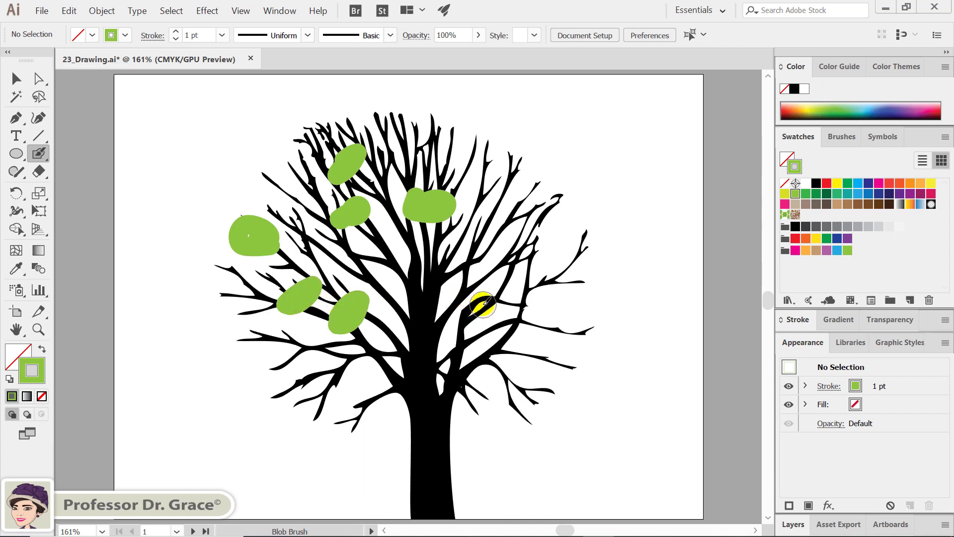
left_click_drag(494, 246, 509, 249)
left_click_drag(496, 192, 489, 195)
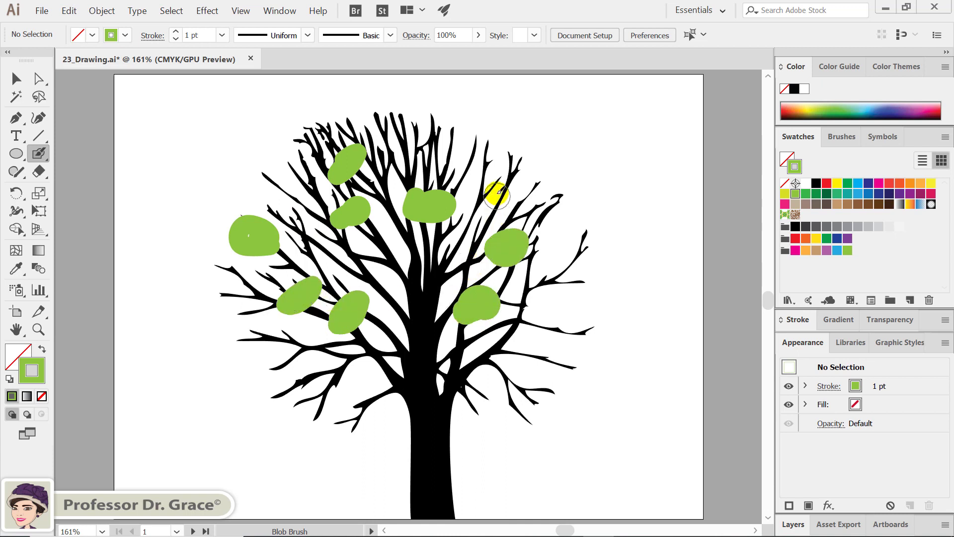
left_click_drag(545, 273, 561, 291)
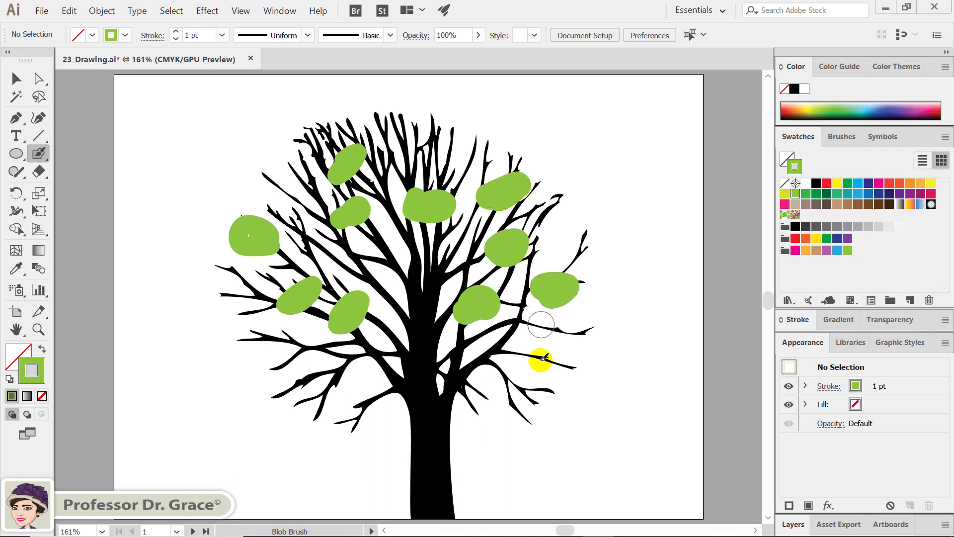
- Paint more light green blobs near the trunk, at the tree top, and in the remaining gaps
left_click_drag(517, 380, 530, 384)
left_click_drag(440, 361, 455, 365)
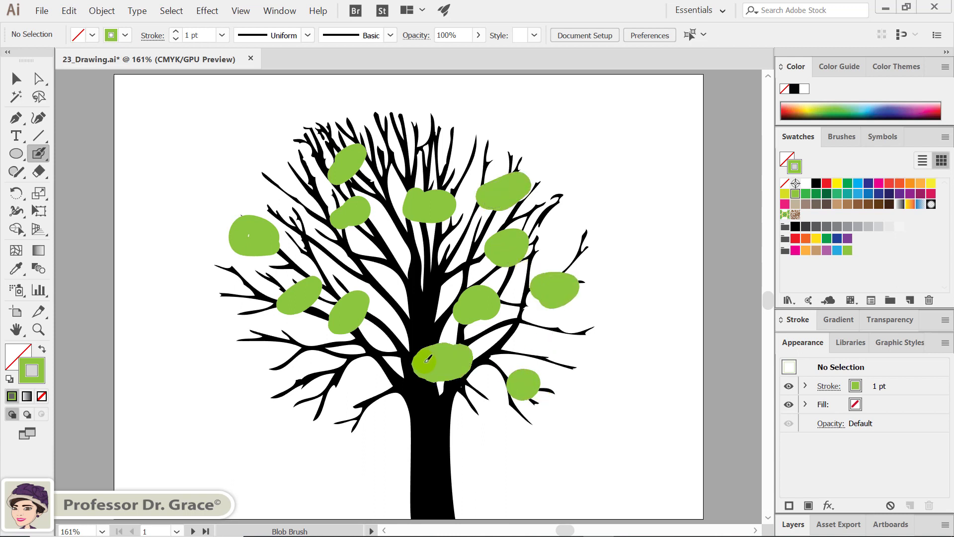
left_click_drag(361, 370, 276, 353)
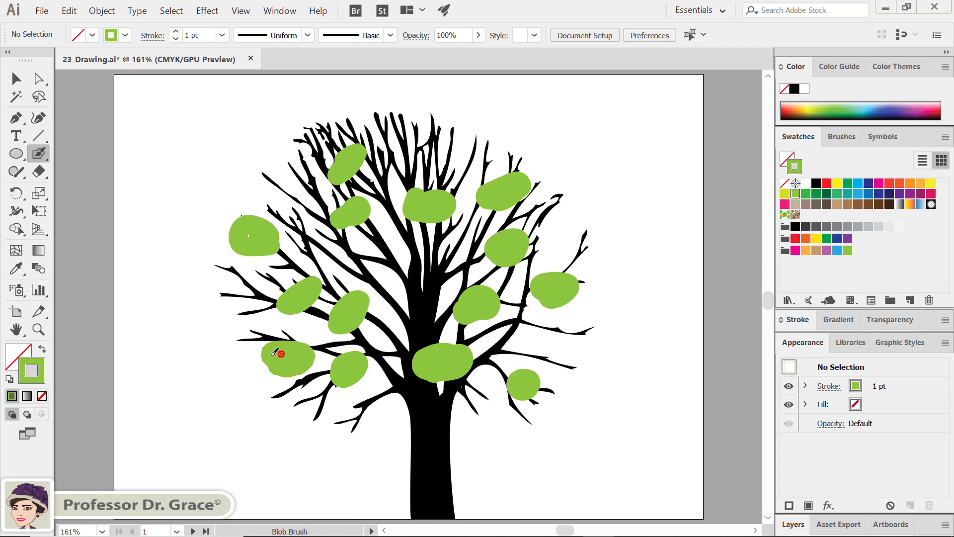
left_click_drag(367, 256, 378, 252)
left_click_drag(393, 151, 408, 161)
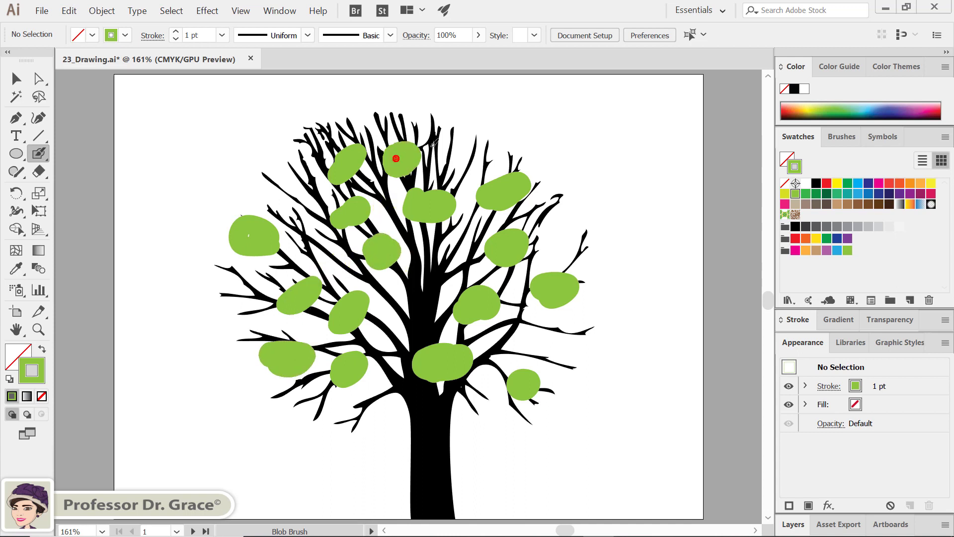
mouse_move(472, 141)
left_mouse_down()
mouse_move(452, 131)
mouse_move(464, 144)
left_mouse_up()
left_click_drag(397, 114, 409, 124)
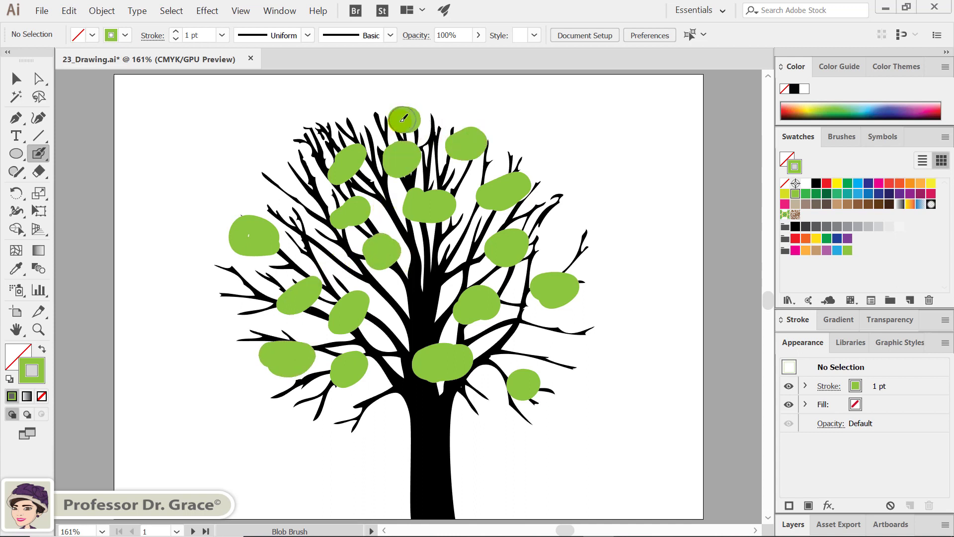
mouse_move(313, 144)
left_mouse_down()
mouse_move(293, 167)
mouse_move(293, 206)
left_mouse_up()
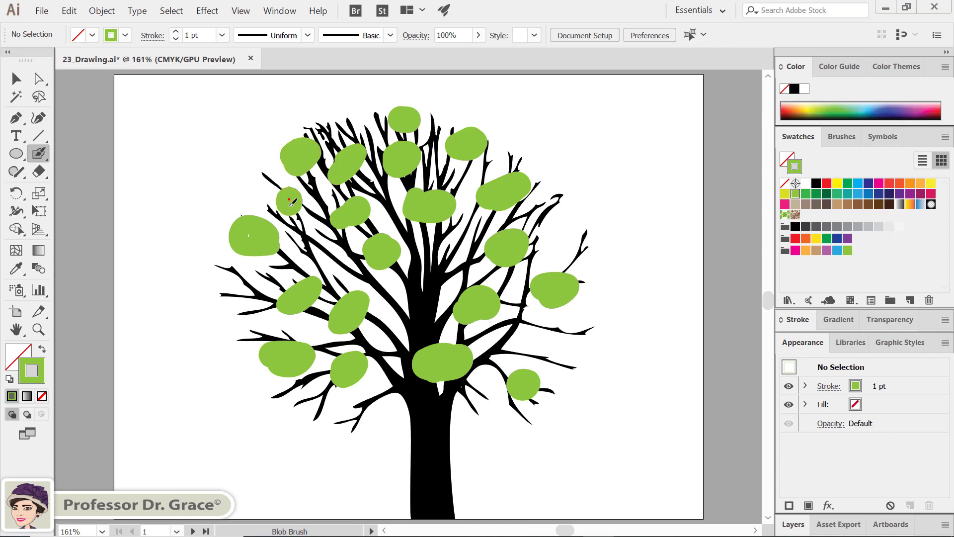
left_click_drag(336, 261, 334, 271)
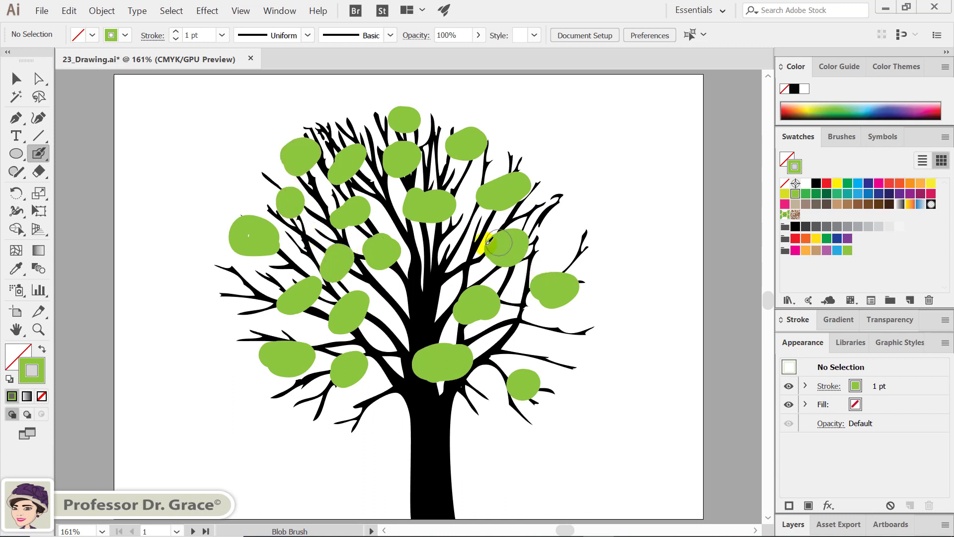
mouse_move(454, 253)
left_mouse_down()
mouse_move(449, 247)
mouse_move(486, 274)
left_mouse_up()
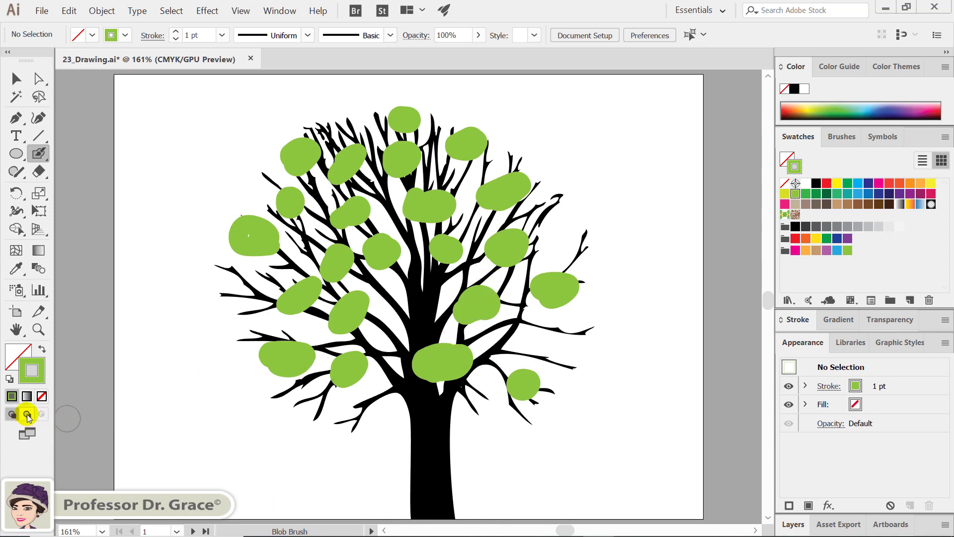
- Switch to Draw Behind mode and choose a deeper green swatch
key("shift+d")
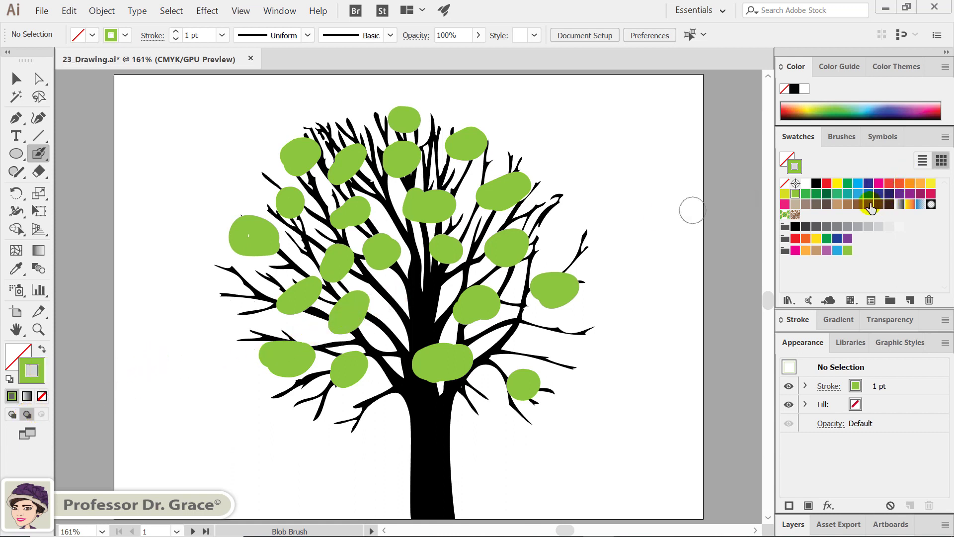
left_click(805, 194)
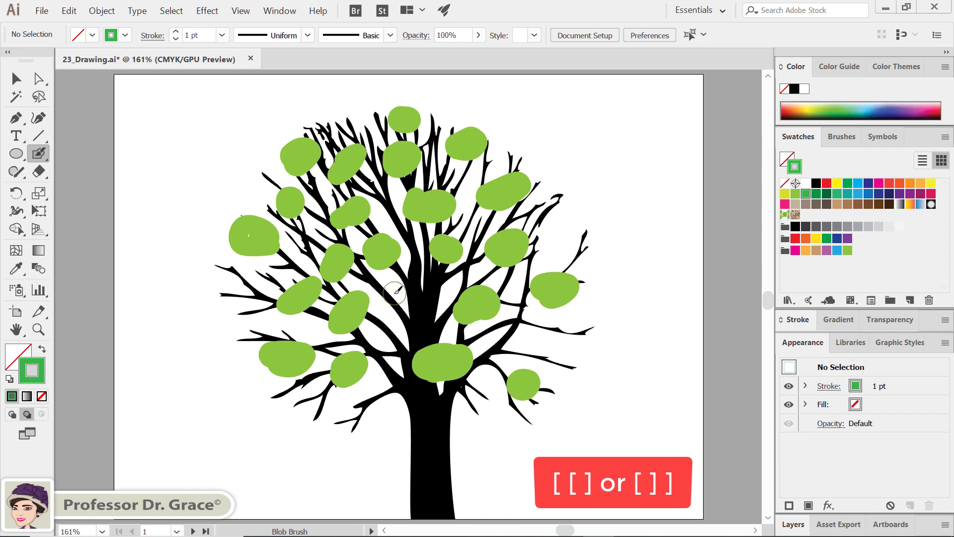
- Paint darker green blobs behind the leaves near the trunk, right side, top and left side
left_click_drag(395, 298, 392, 288)
left_click_drag(492, 268, 486, 274)
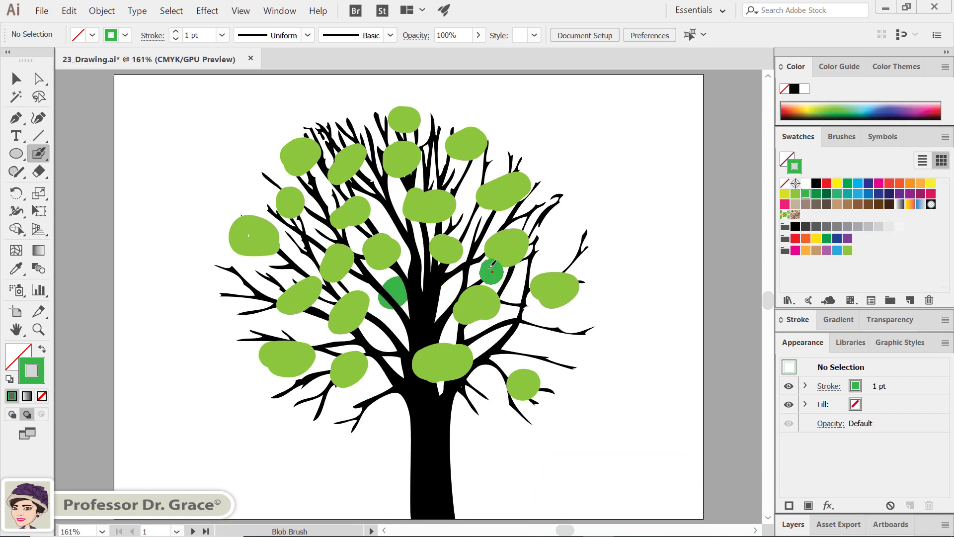
left_click_drag(469, 198, 483, 191)
left_click_drag(447, 154, 390, 182)
left_click_drag(332, 199, 322, 211)
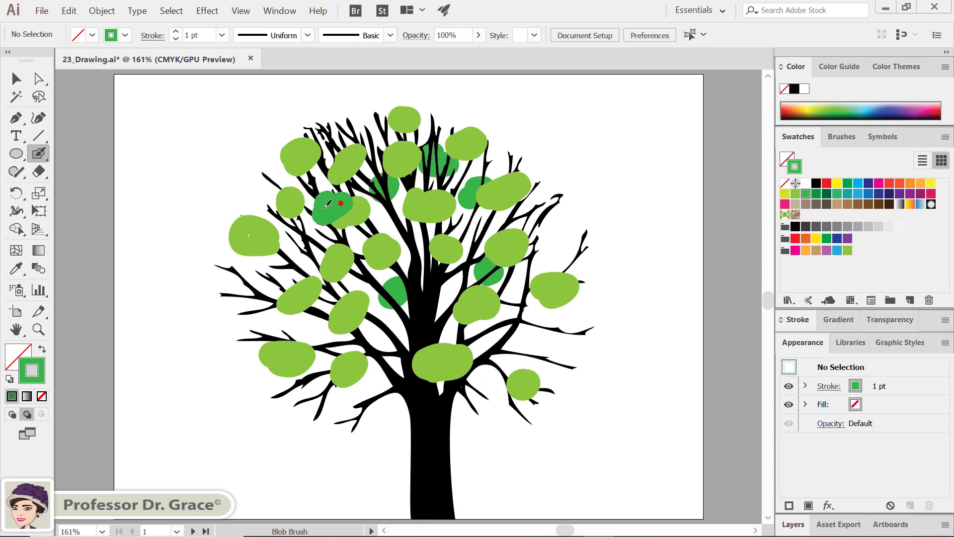
left_click_drag(294, 243, 296, 257)
left_click_drag(266, 298, 257, 313)
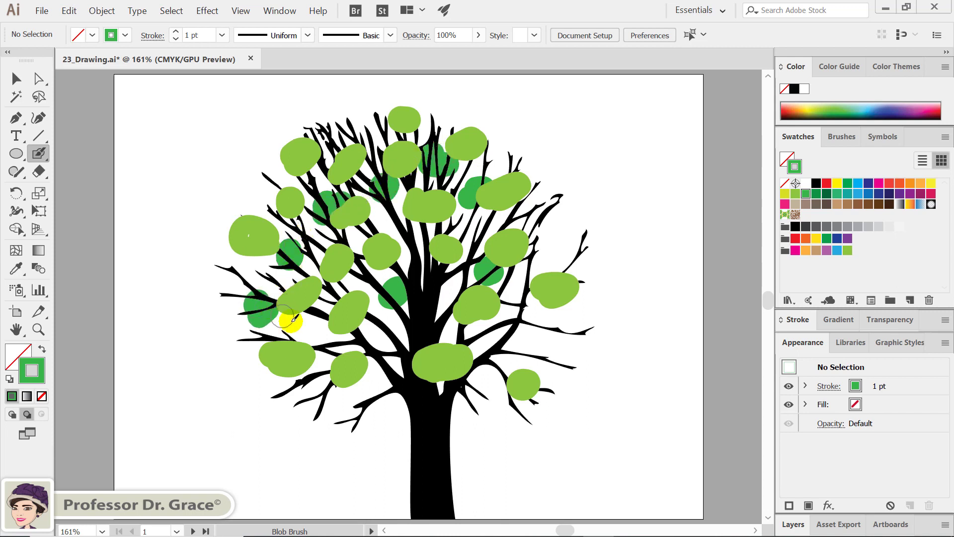
left_click_drag(314, 328, 324, 342)
- Paint darker green blobs behind the lower leaves and into the remaining foliage gaps
left_click_drag(382, 334, 394, 346)
left_click_drag(496, 331, 491, 345)
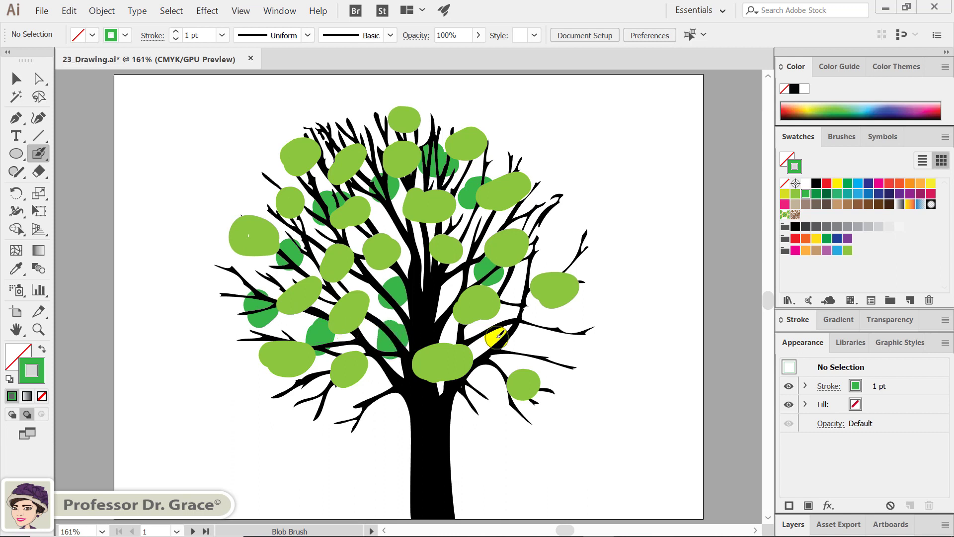
left_click_drag(558, 318, 551, 337)
left_click_drag(498, 356, 489, 379)
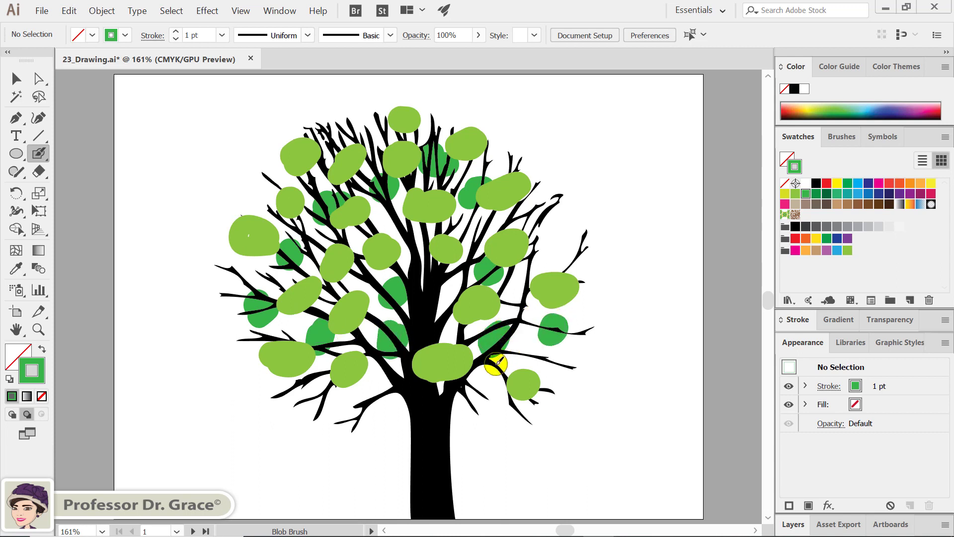
left_click_drag(323, 401, 304, 404)
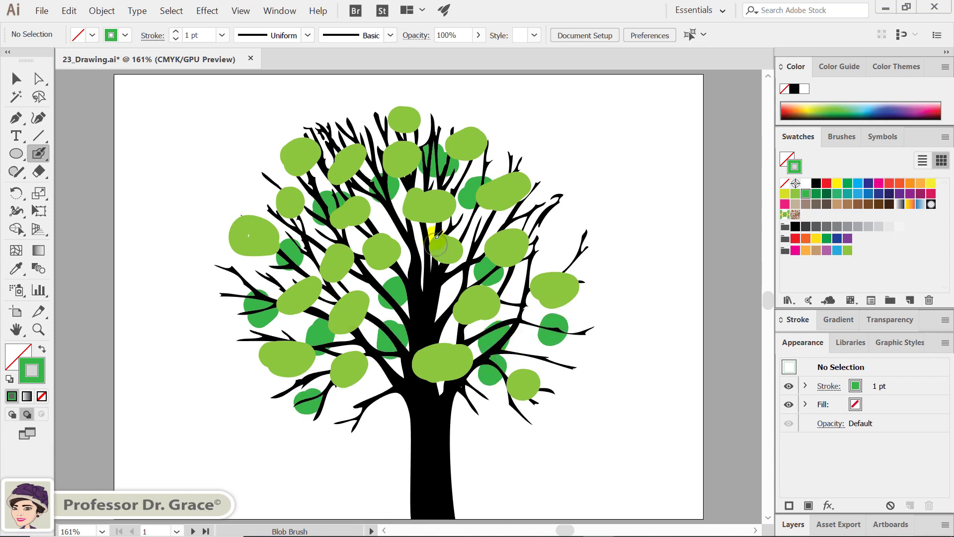
left_click_drag(490, 231, 494, 209)
left_click_drag(496, 251, 492, 257)
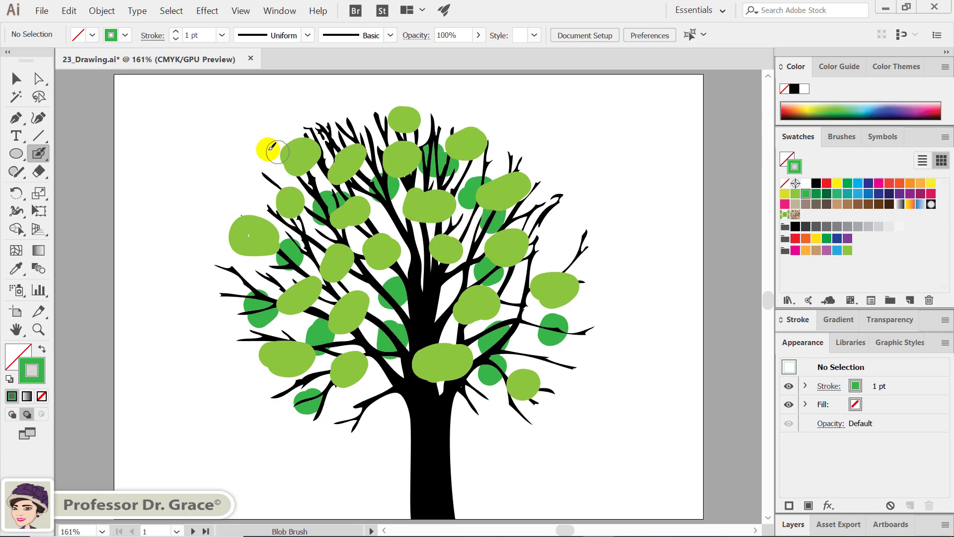
left_click(13, 76)
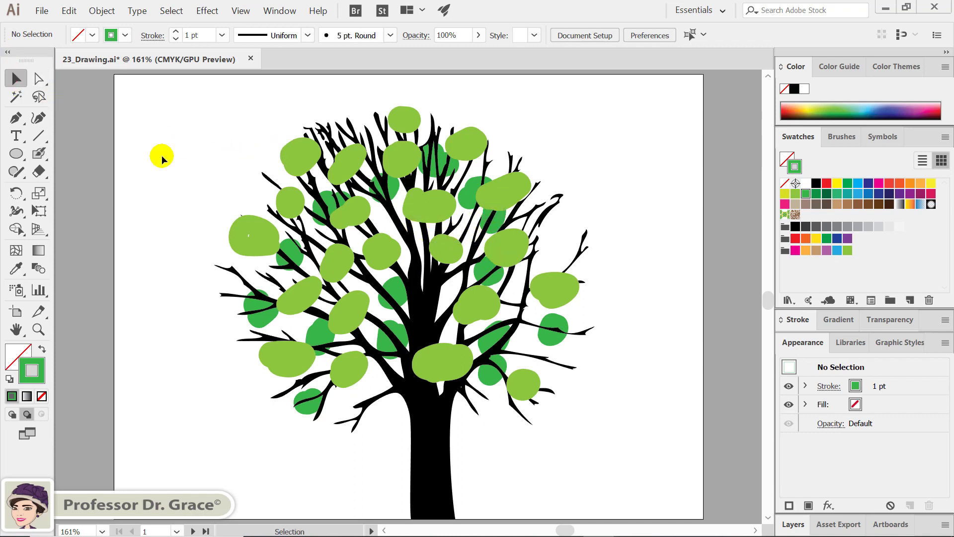
- Go to the star toy artboard, select the red star and turn on Draw Inside mode
left_click_drag(612, 259, 402, 243)
key("shift+Page_Down")
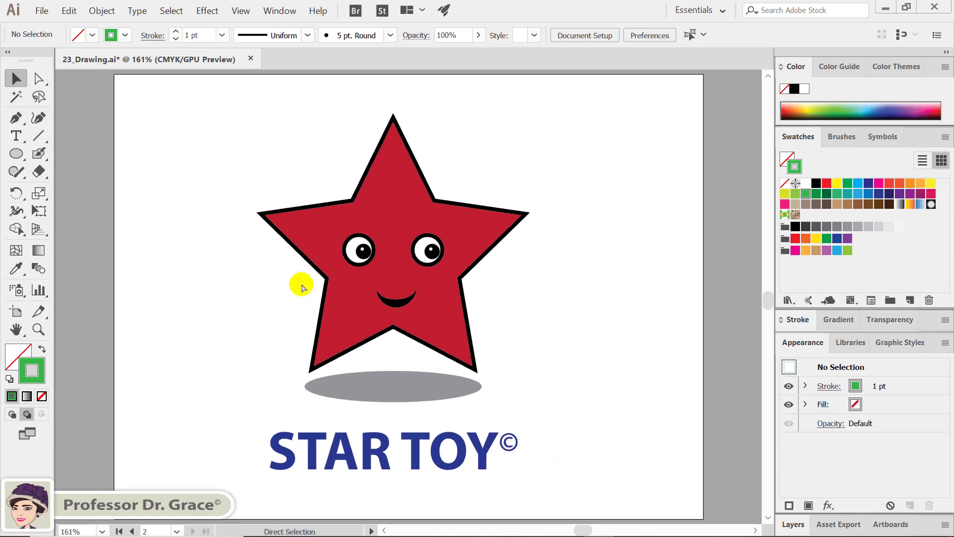
key("ctrl")
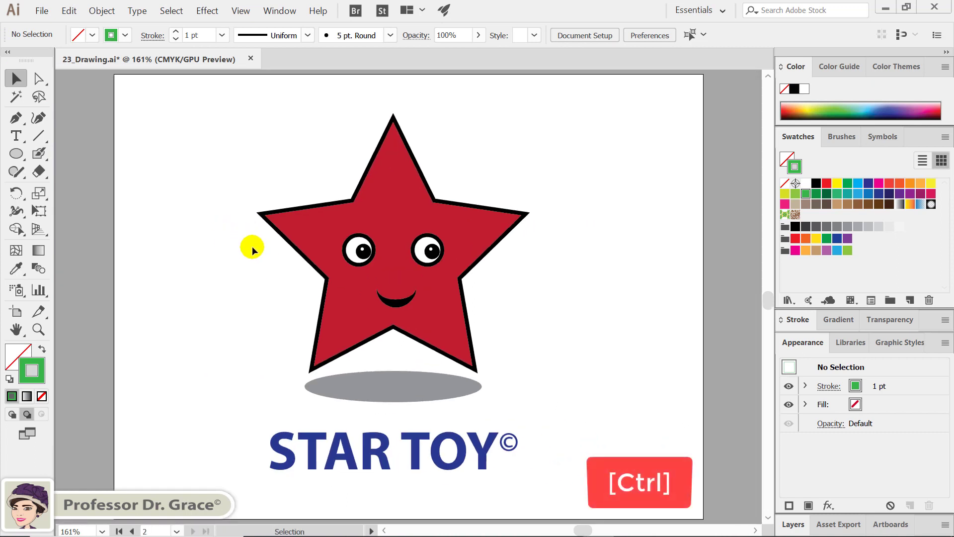
left_click(284, 225)
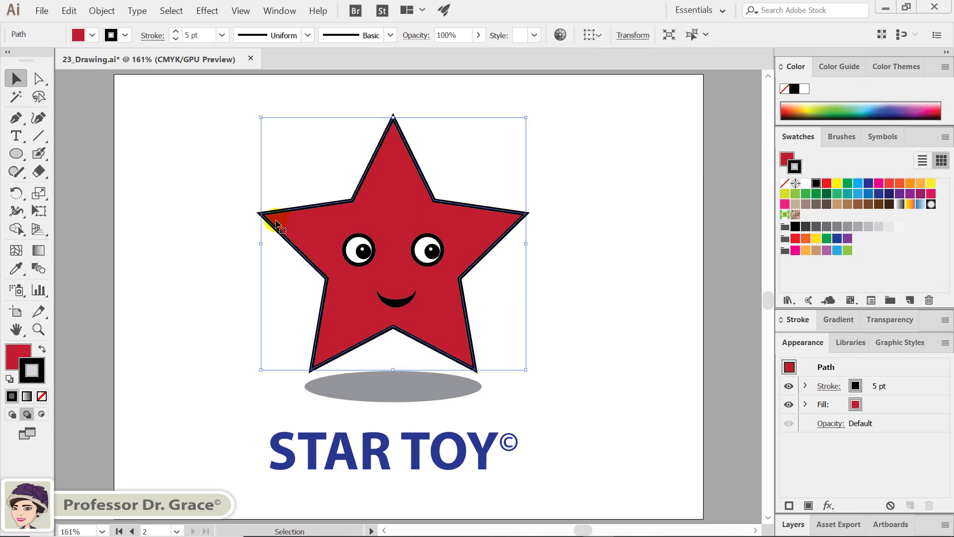
key("shift+d")
left_click(41, 414)
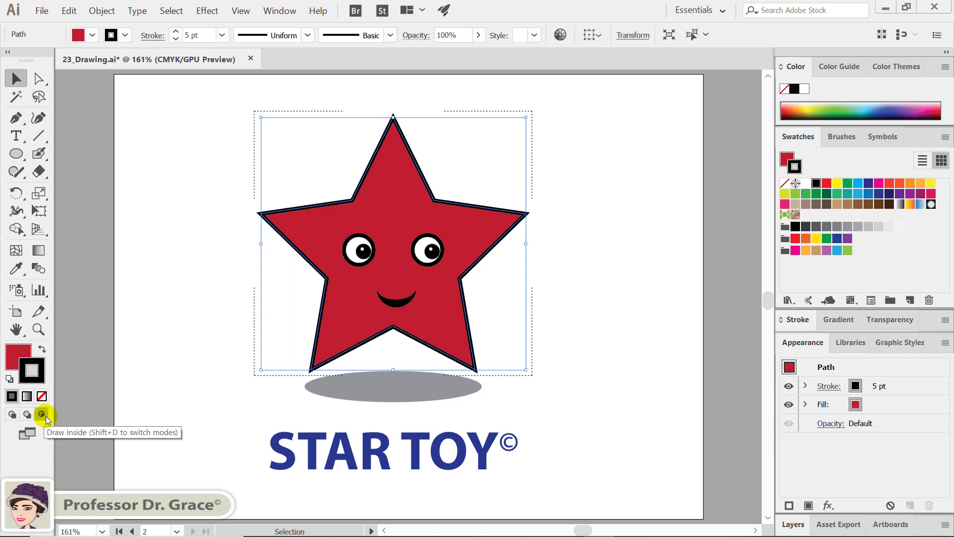
left_click(19, 124)
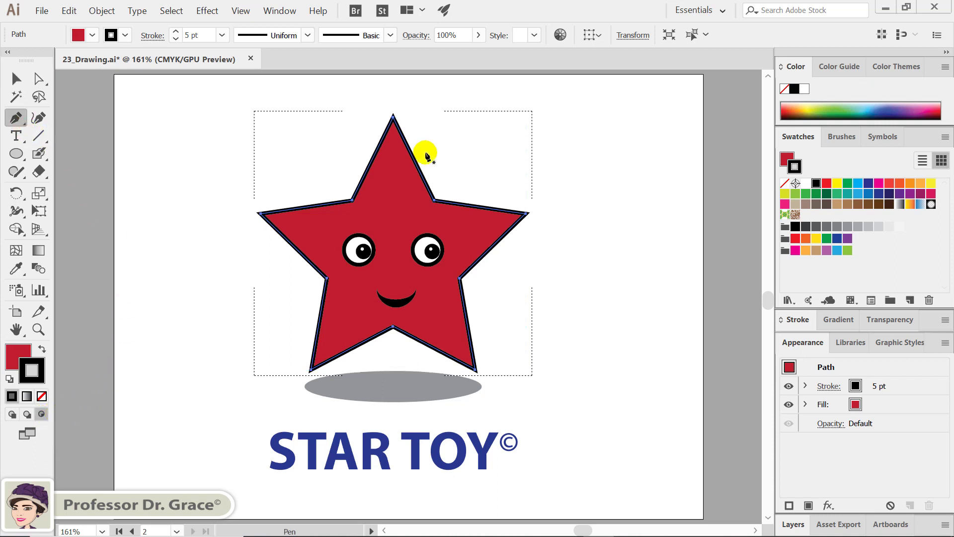
- Draw a closed pen shape over the star's top arm and fill it magenta
left_click(301, 224)
left_click(315, 164)
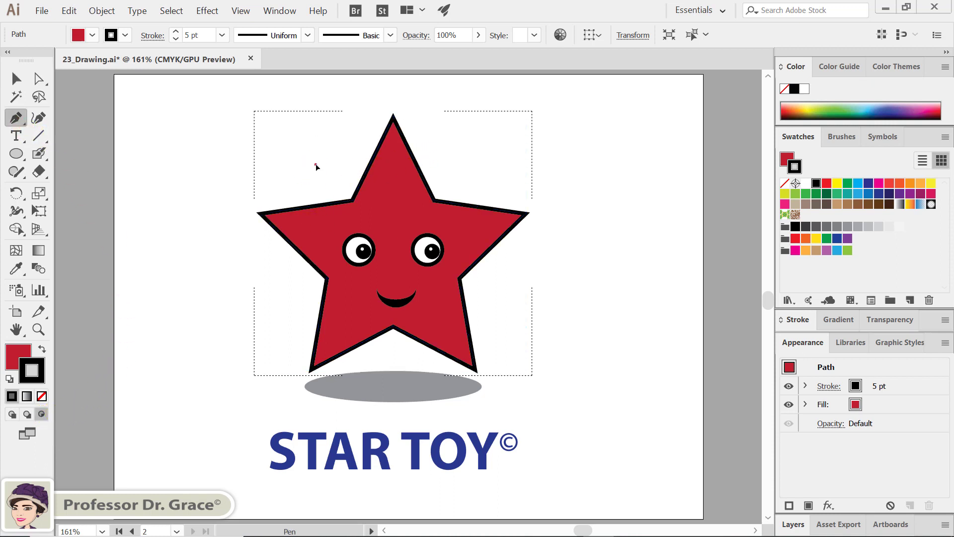
left_click(353, 201)
left_click(390, 226)
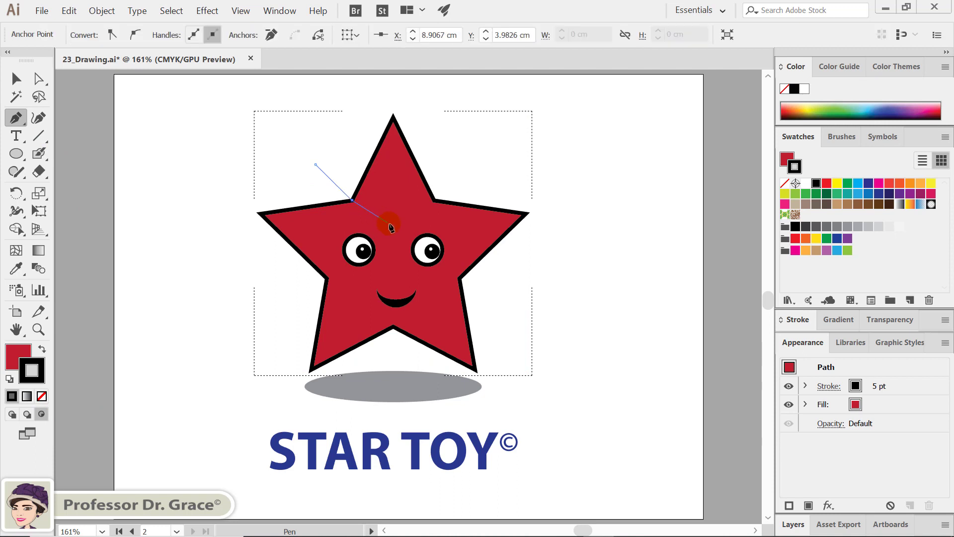
left_click(460, 196)
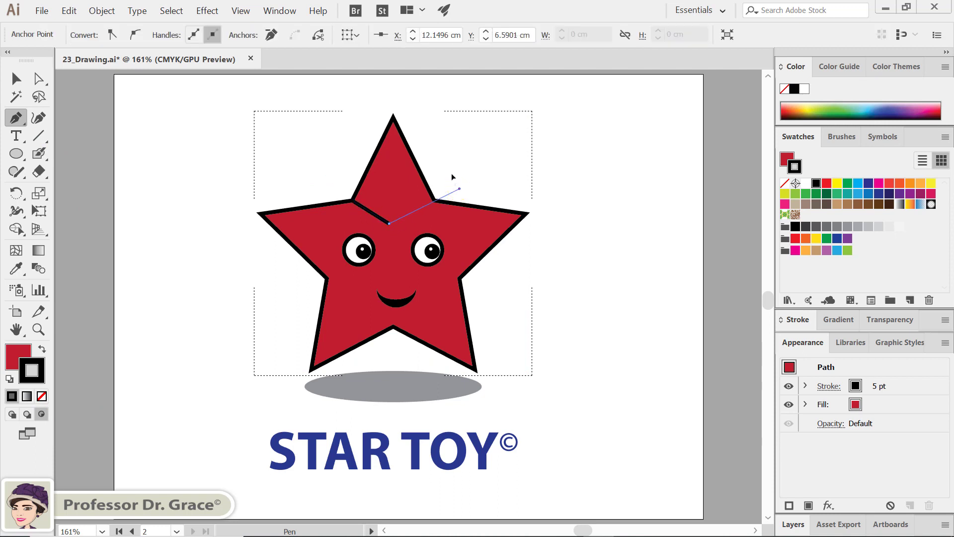
left_click(397, 94)
left_click(318, 165)
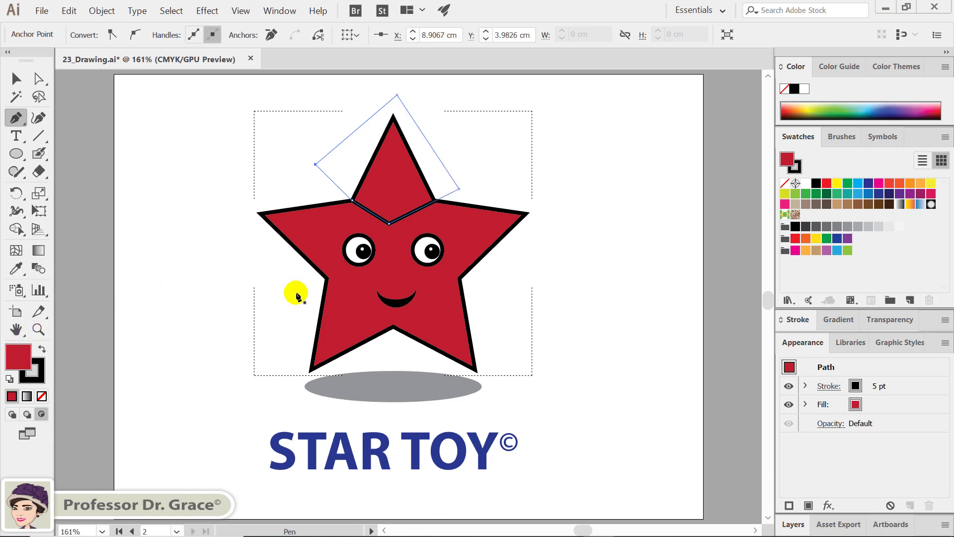
left_click(795, 251)
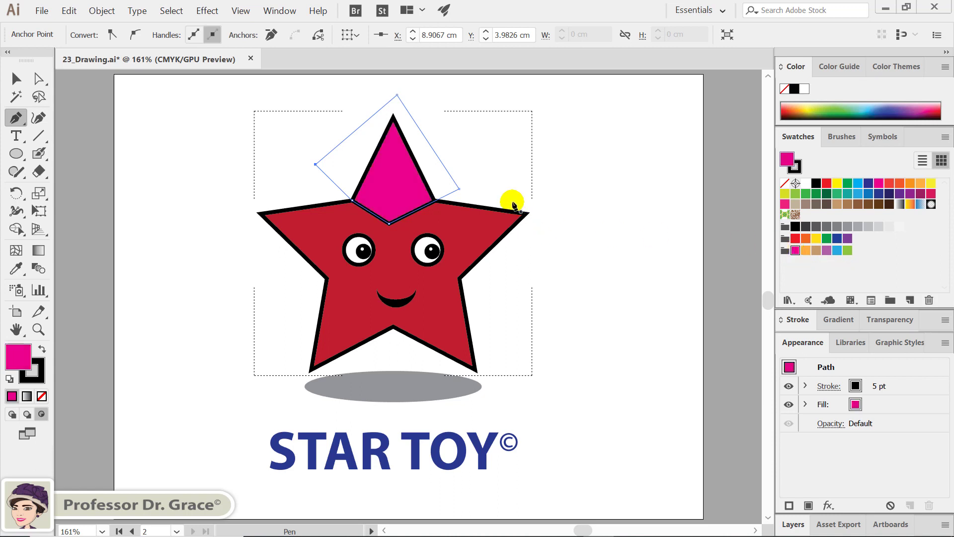
left_click(18, 156)
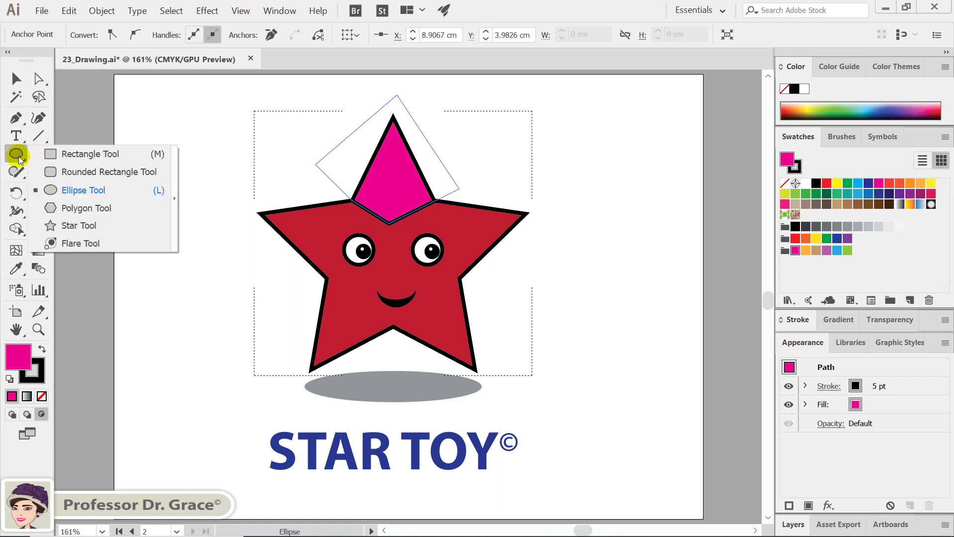
- Draw an orange circle centred on the star's top tip
left_click(82, 189)
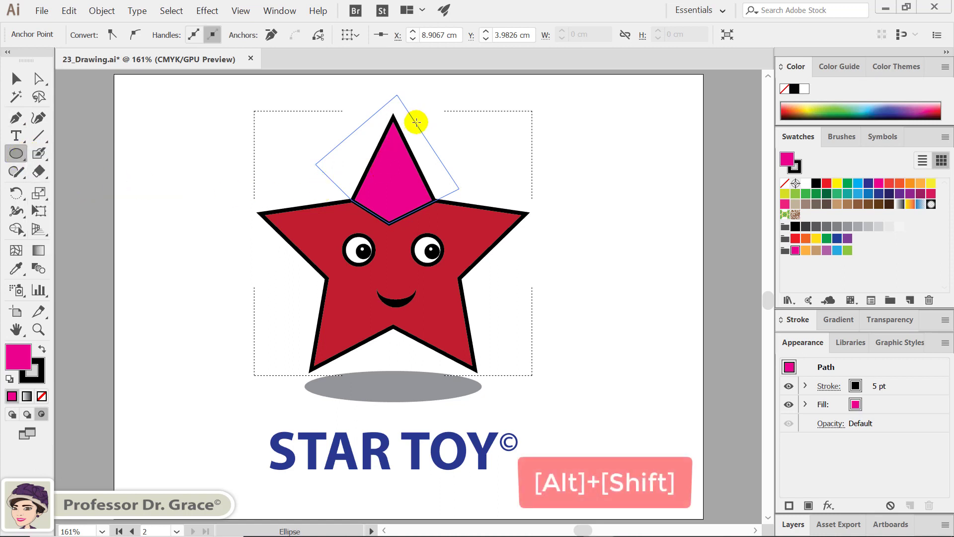
left_click_drag(393, 118, 438, 157)
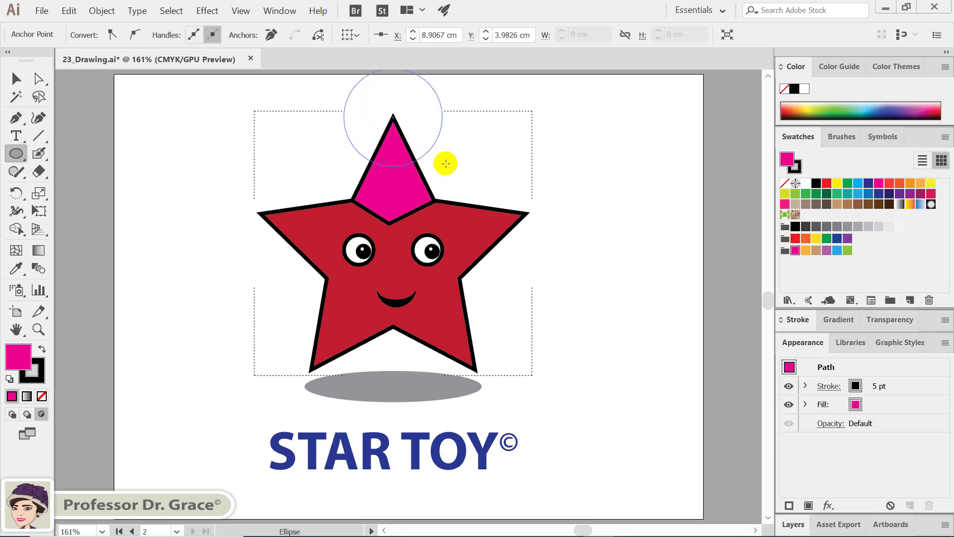
left_click_drag(438, 156, 446, 169)
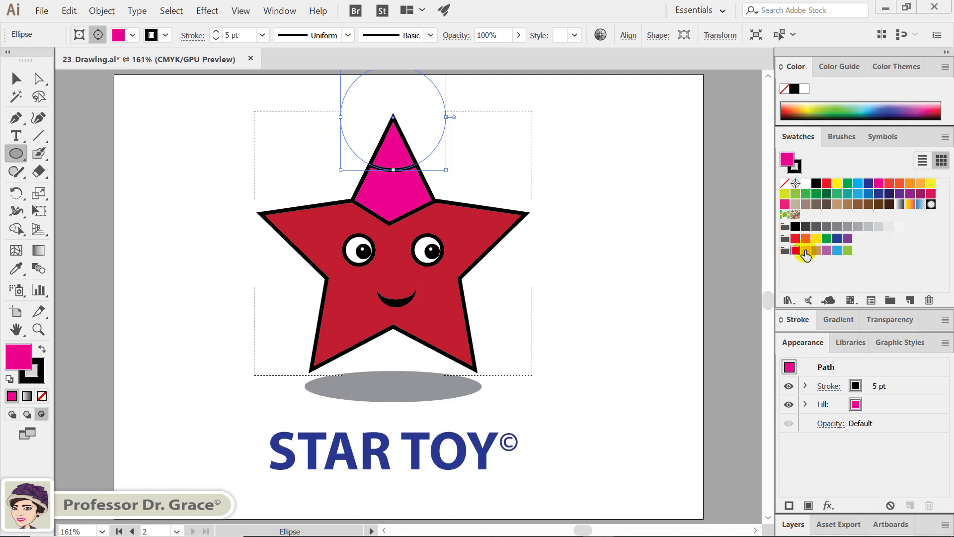
left_click(805, 251)
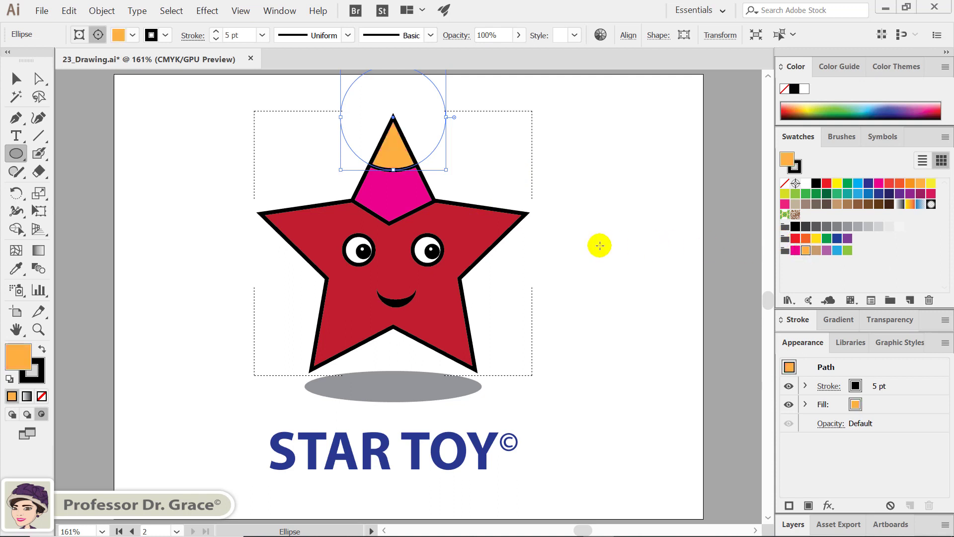
key("v")
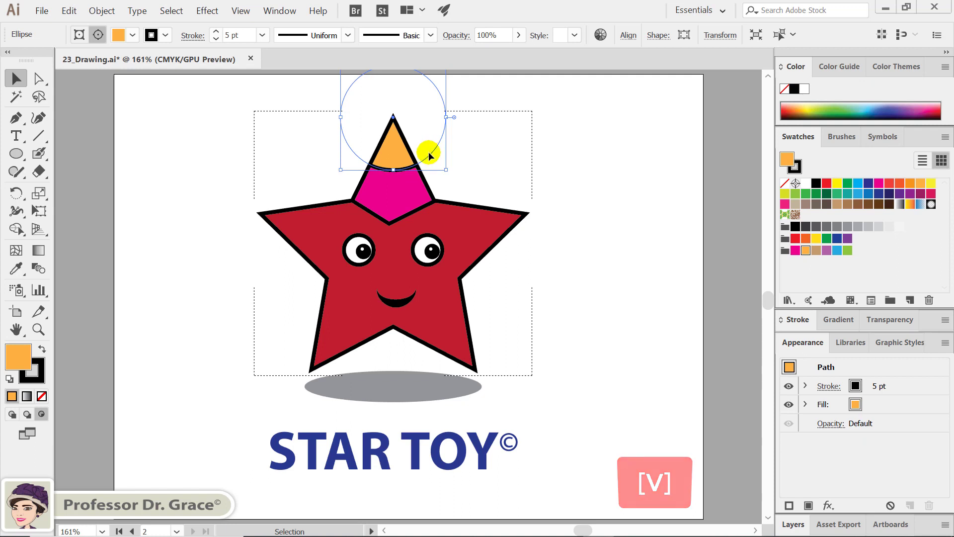
- Alt-drag copies of the orange circle onto the star's lower-left and lower-right tips
mouse_move(428, 151)
left_mouse_down()
mouse_move(308, 256)
mouse_move(295, 251)
mouse_move(340, 414)
left_mouse_up()
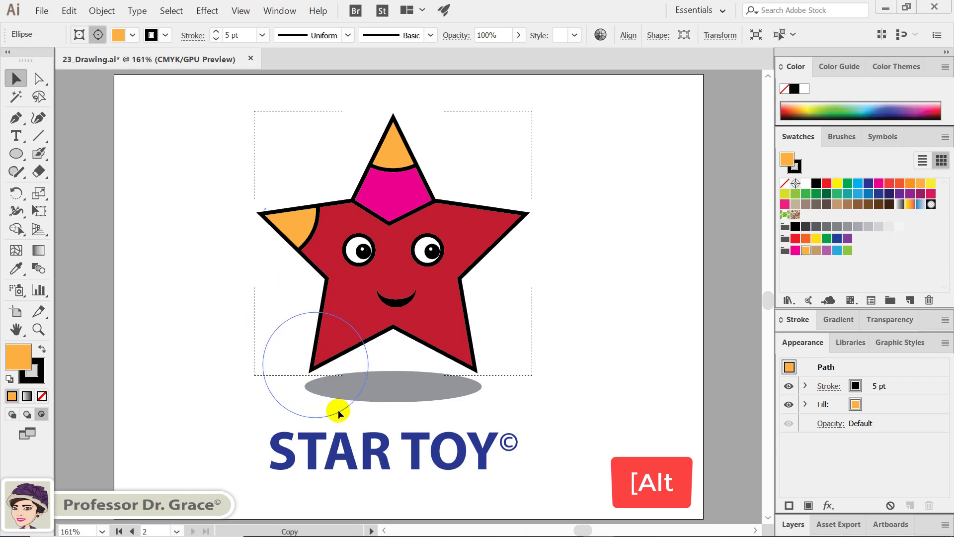
mouse_move(338, 409)
left_mouse_down()
mouse_move(499, 411)
mouse_move(548, 260)
left_mouse_up()
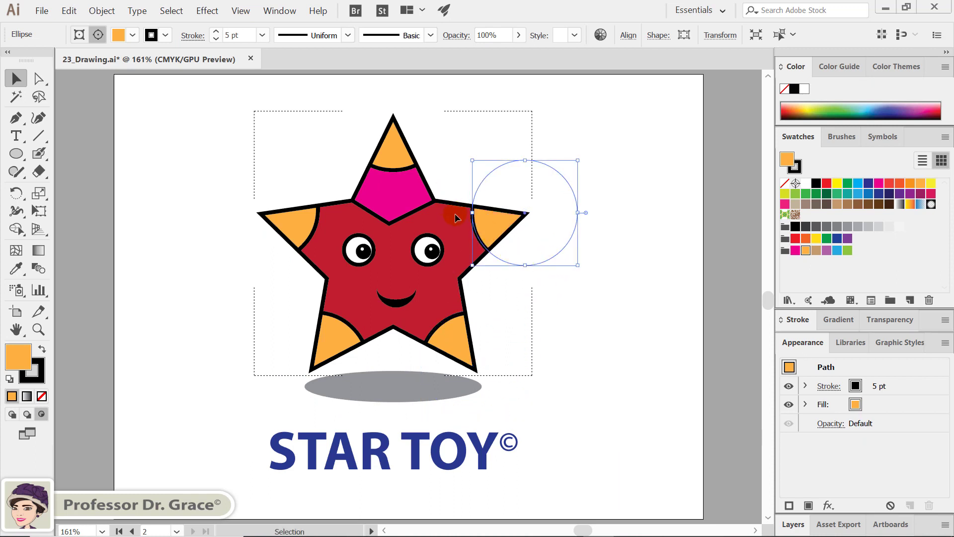
- Recolour the tip circles: left tan (nudged lower), lower-left purple, lower-right blue, right green
key("alt")
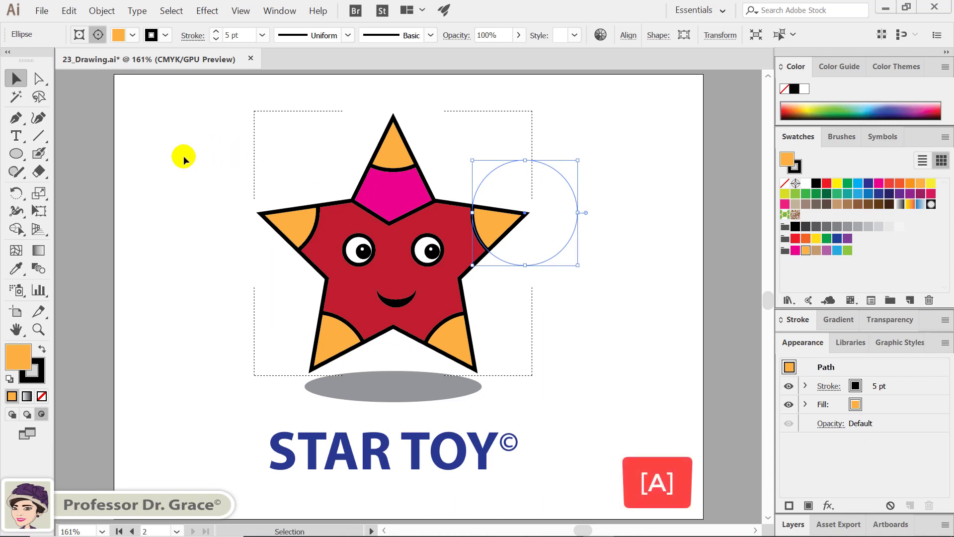
key("a")
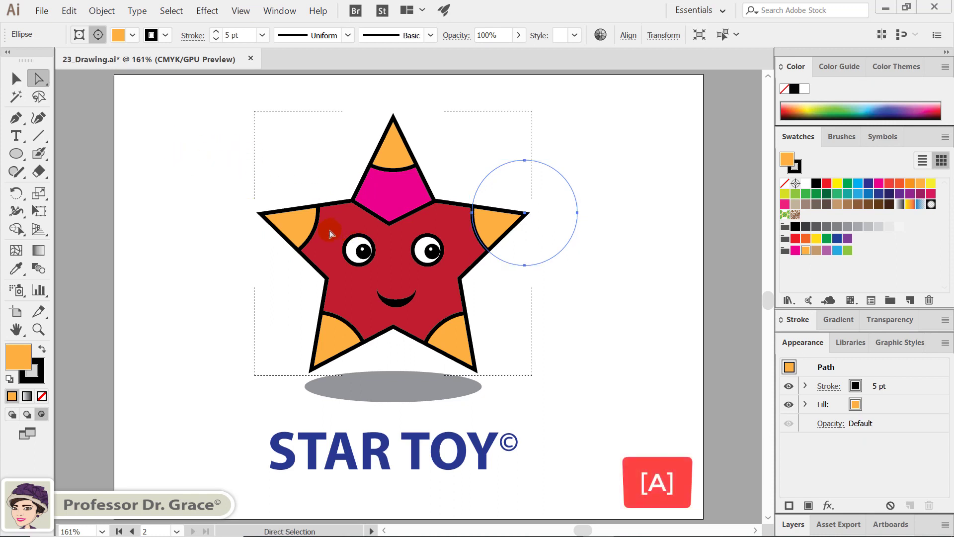
left_click(307, 238)
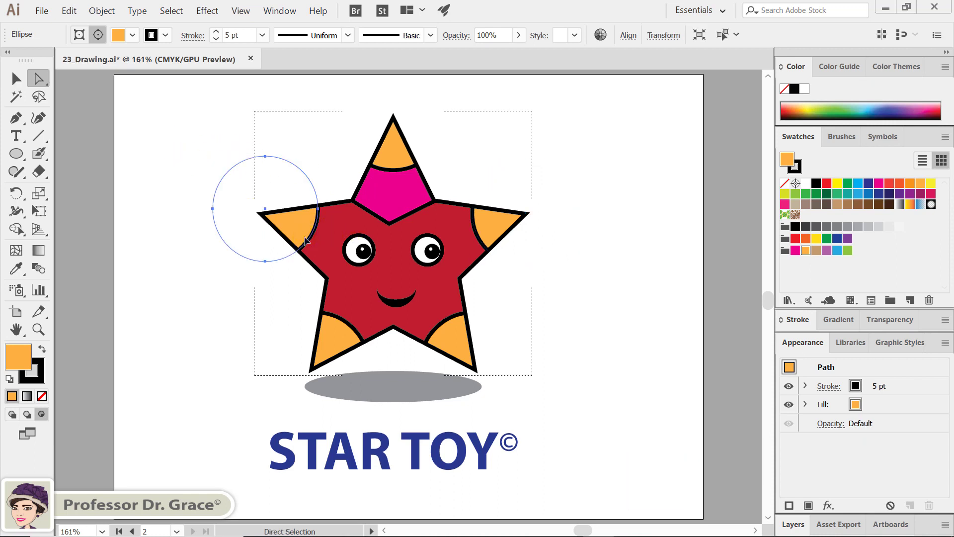
left_click_drag(305, 240, 306, 247)
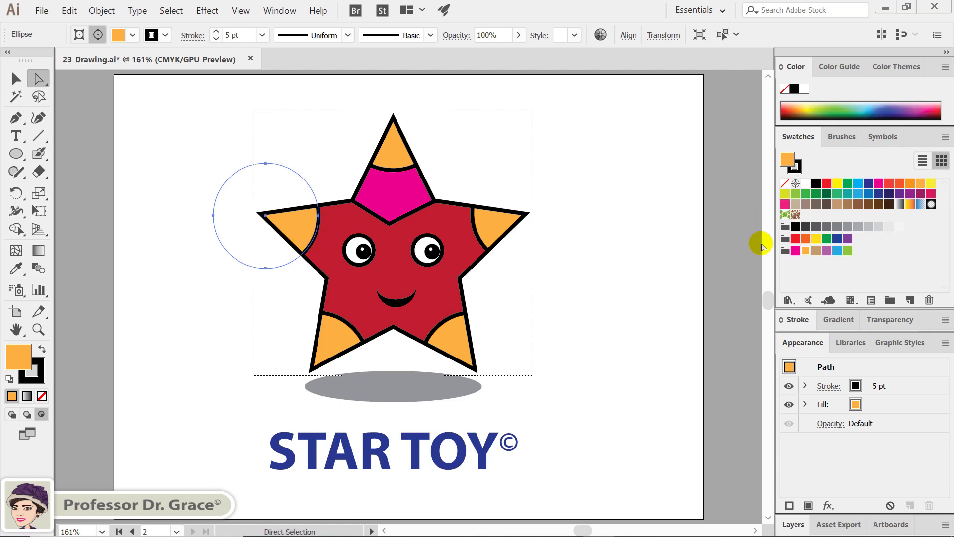
left_click(816, 251)
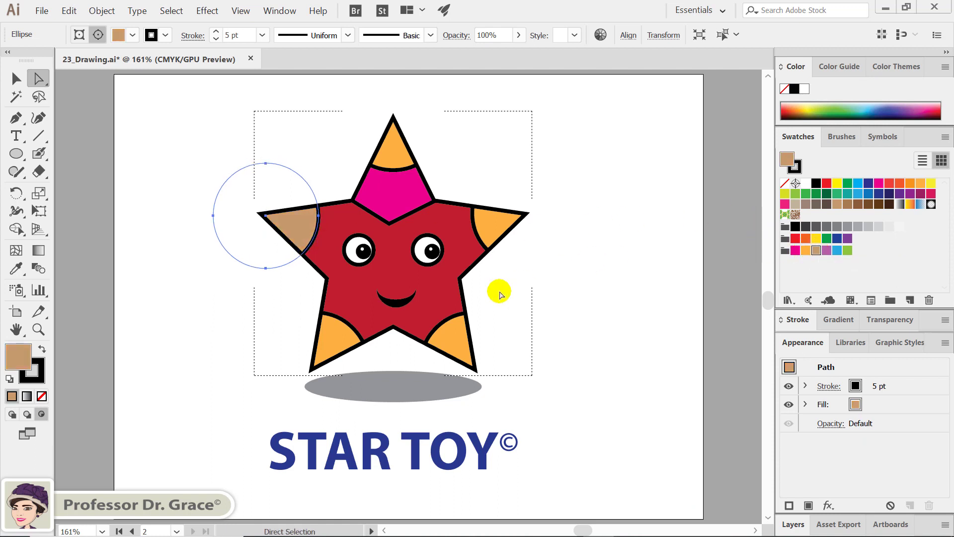
left_click(335, 331)
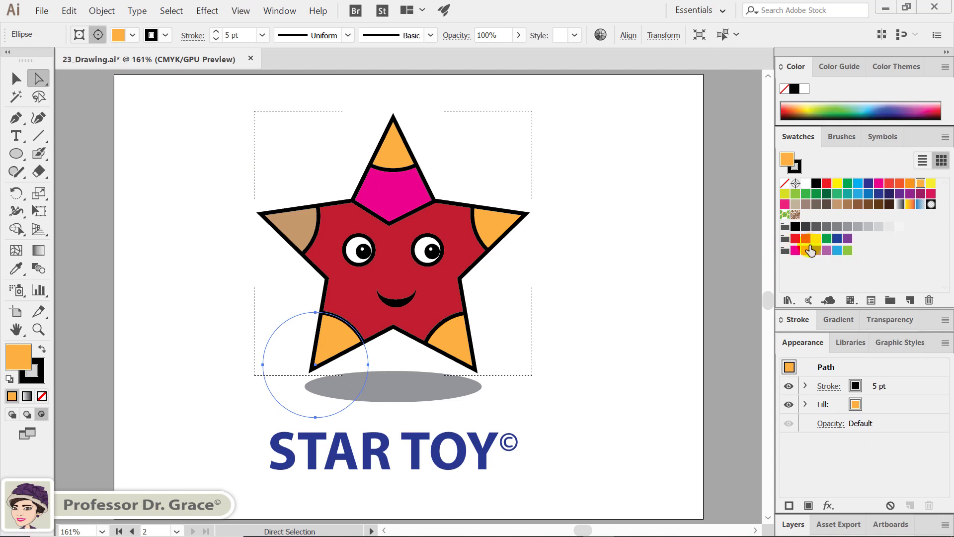
left_click(826, 252)
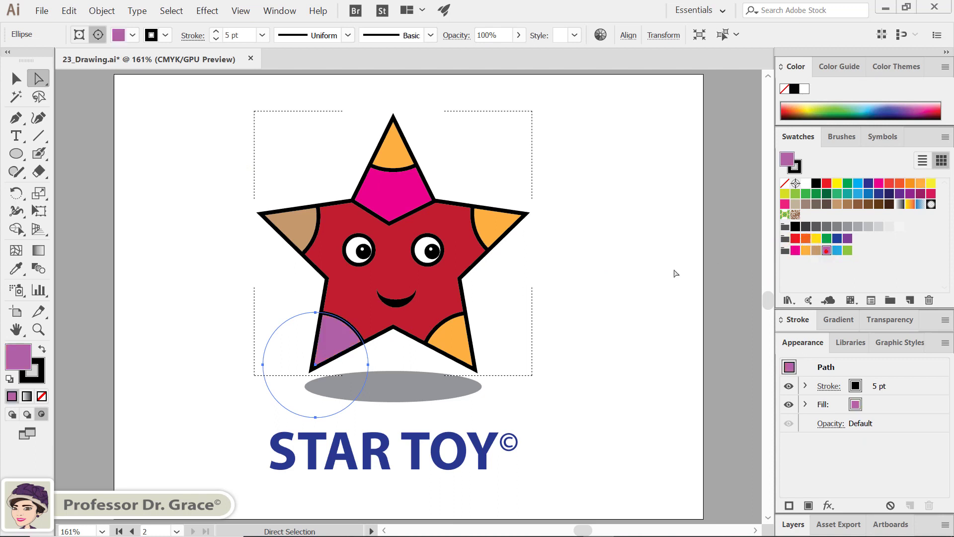
left_click(454, 335)
left_click(837, 250)
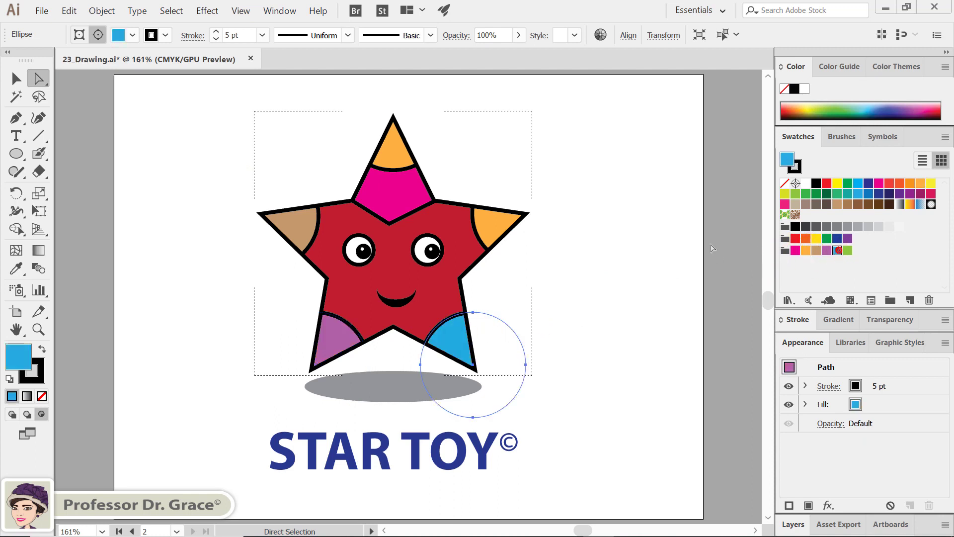
left_click(515, 229)
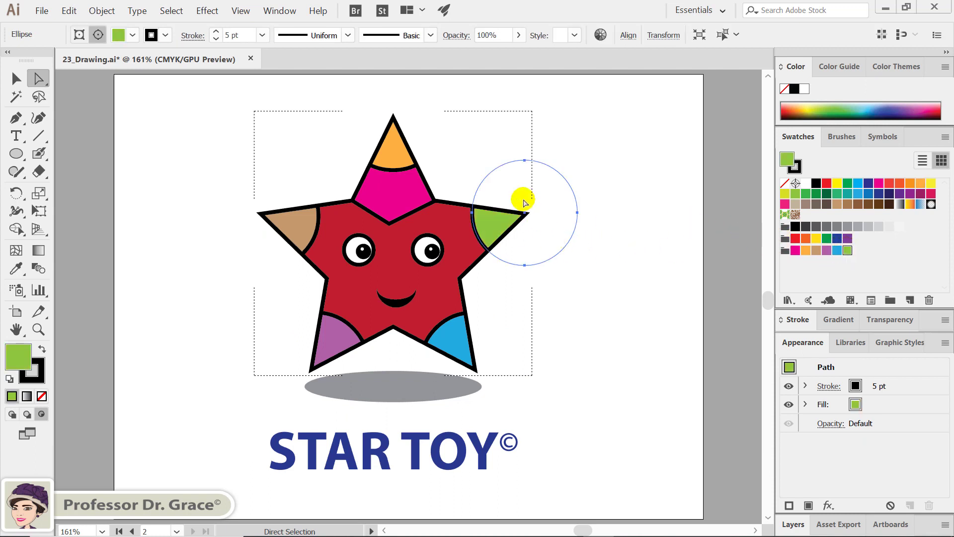
left_click(464, 158)
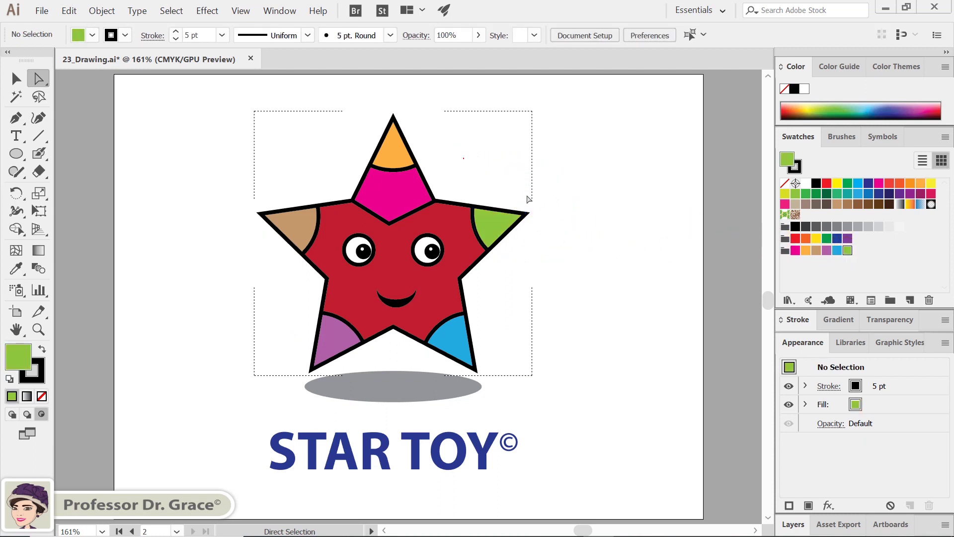
- Return to Draw Normal mode and zoom out with Ctrl+Alt+0 to show both artboards
key("shift+d")
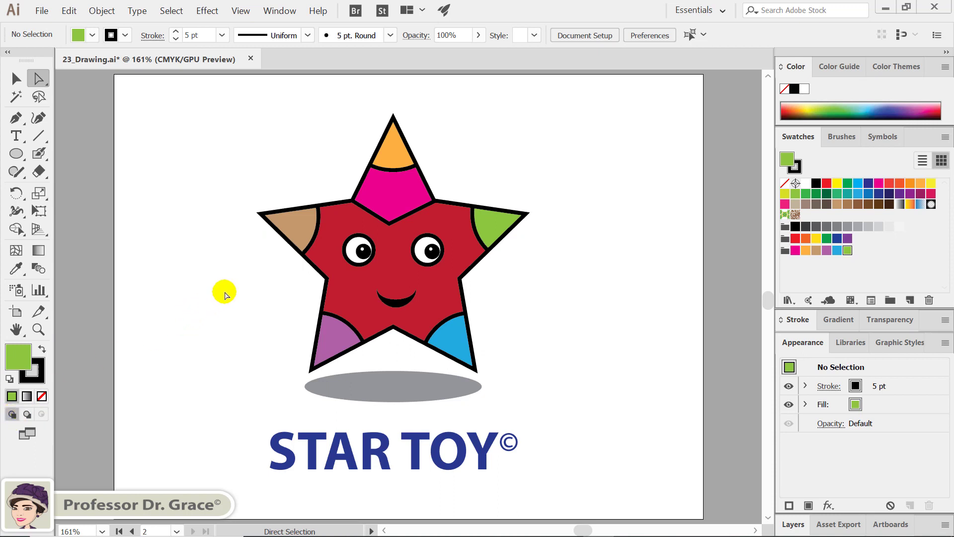
key("ctrl")
key("ctrl+alt+0")
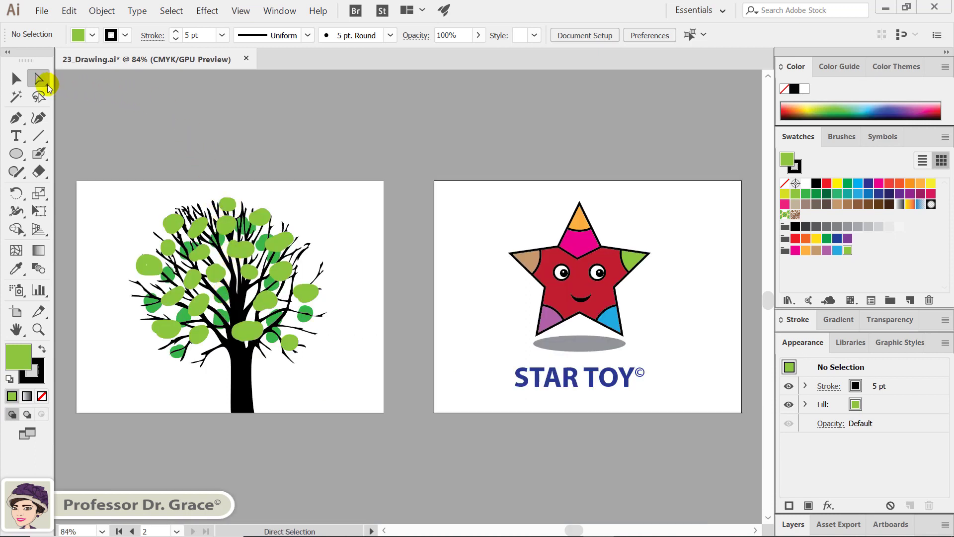
left_click(15, 78)
left_click(233, 251)
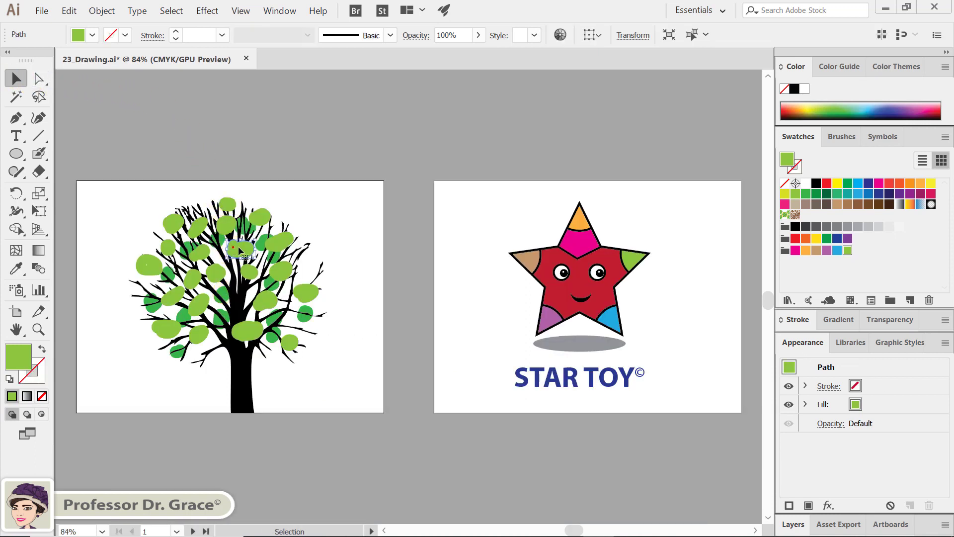
left_click(272, 282)
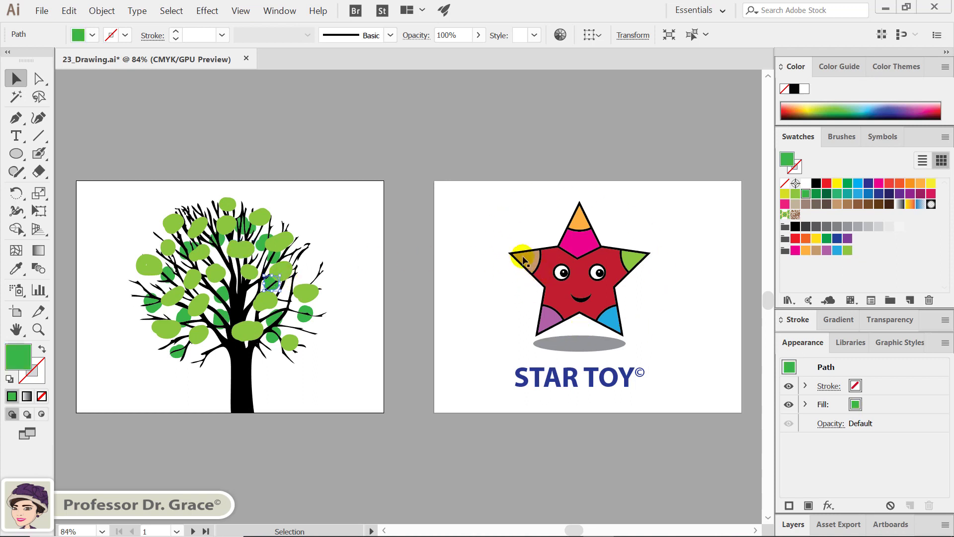
left_click(615, 276)
left_click(664, 288)
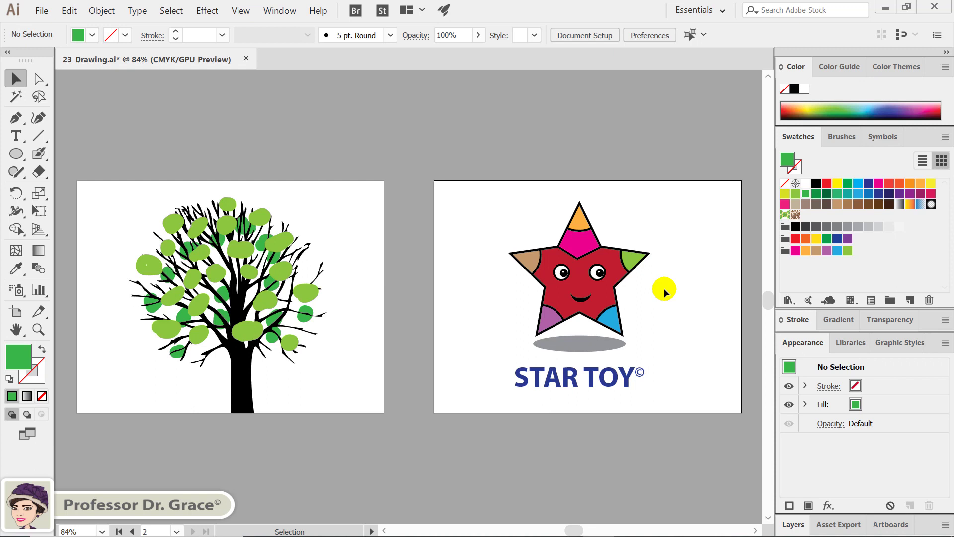